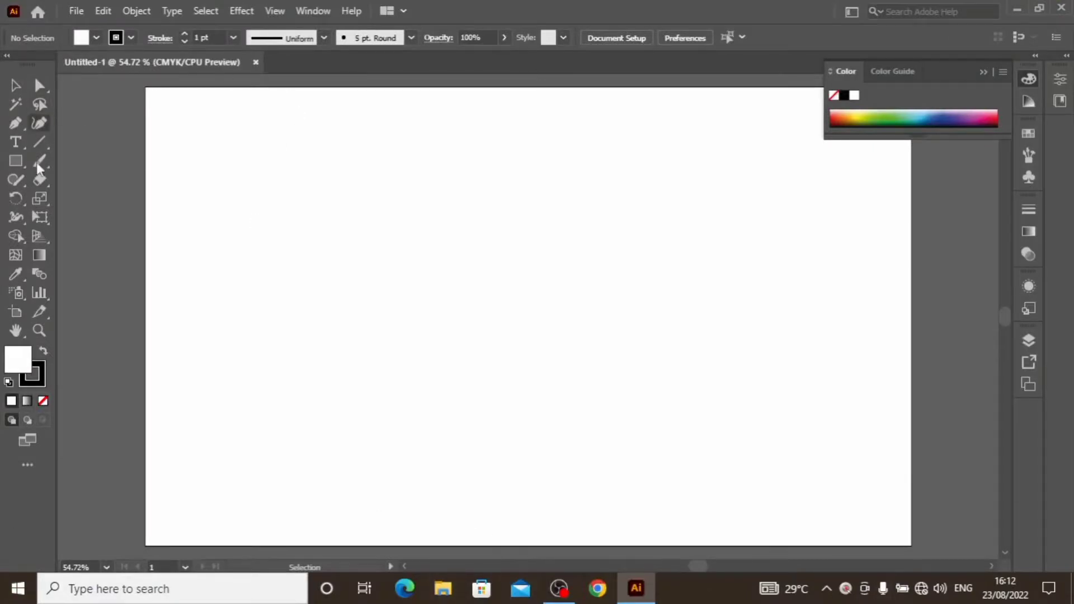
Draw a straight vertical line with the Line Segment tool in the left part of the artboard
{"action": "left_click", "coordinate": [22, 162]}
{"action": "left_click", "coordinate": [38, 141]}
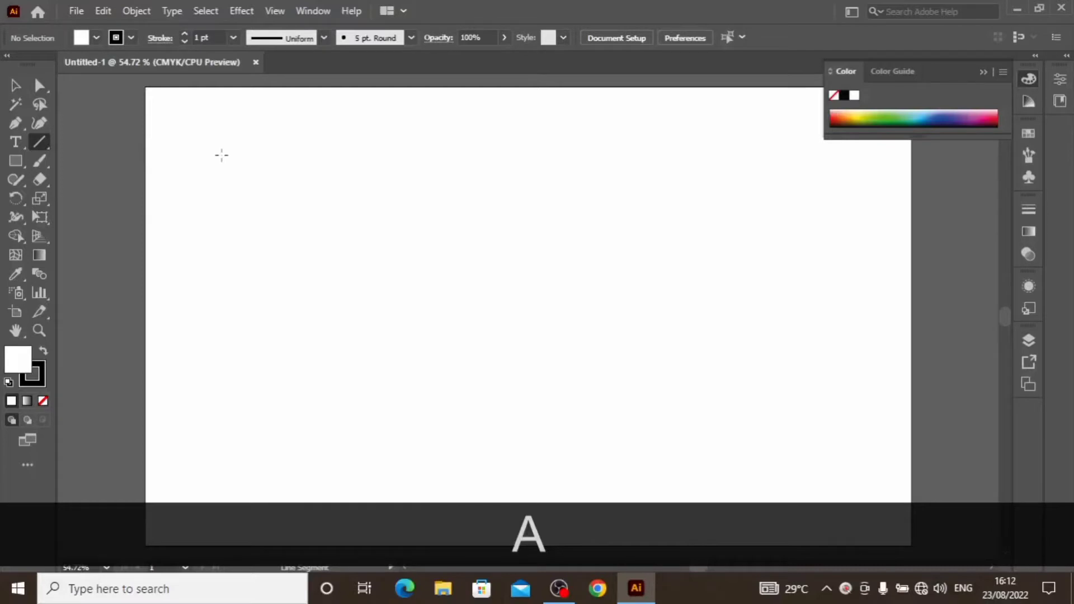
{"action": "left_click_drag", "start_coordinate": [241, 183], "coordinate": [242, 416]}
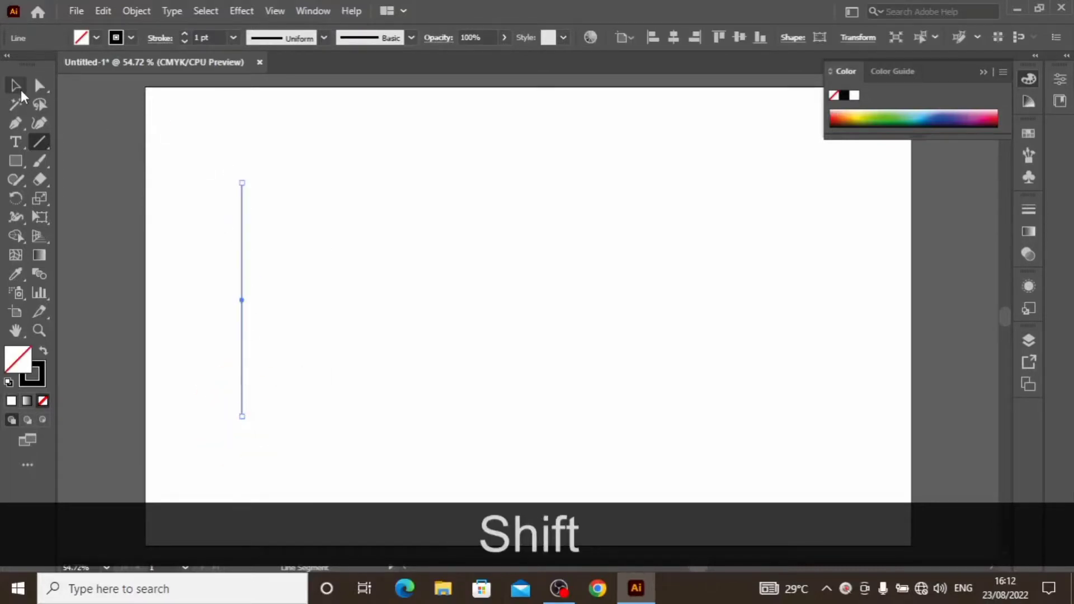
Copy the line sideways at a small equal spacing until there are 14 parallel lines, and widen the whole set slightly
{"action": "left_click", "coordinate": [20, 89]}
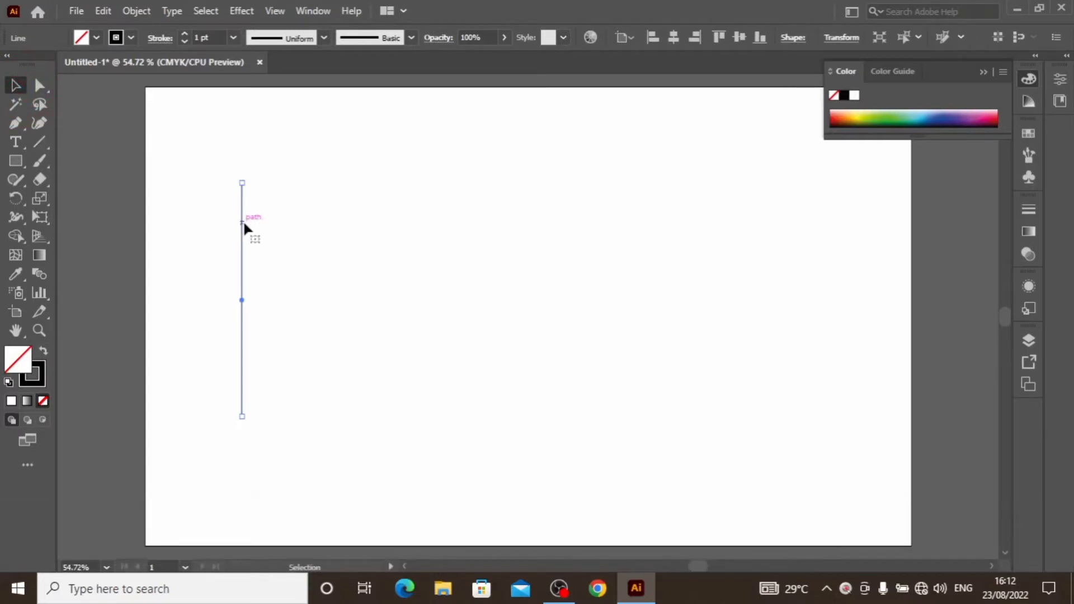
{"action": "mouse_move", "coordinate": [244, 223]}
{"action": "left_mouse_down"}
{"action": "mouse_move", "coordinate": [269, 226]}
{"action": "mouse_move", "coordinate": [254, 216]}
{"action": "left_mouse_up"}
{"action": "key", "text": "ctrl+d"}
{"action": "key", "text": "ctrl+d"}
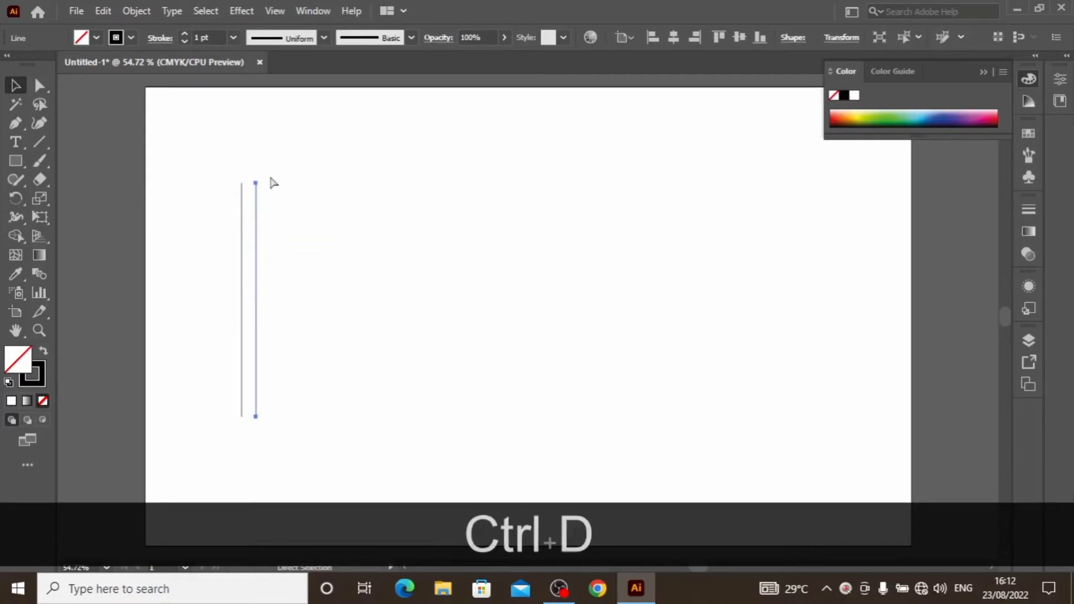
{"action": "key", "text": "ctrl+d"}
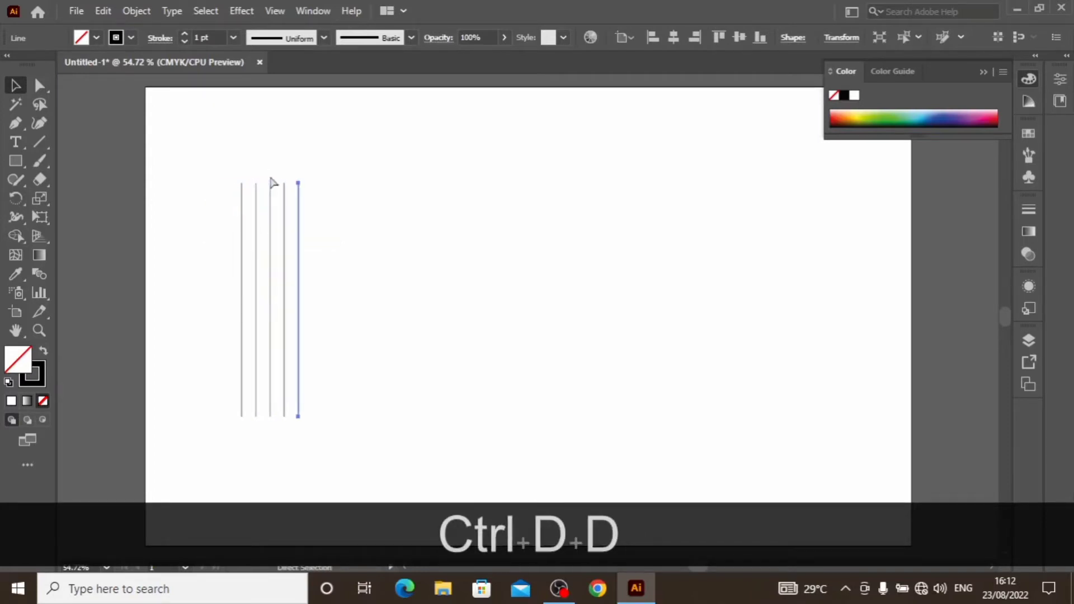
{"action": "key", "text": "ctrl+d"}
{"action": "key", "text": "ctrl+d"}
{"action": "key", "text": "ctrl+d"}
{"action": "key", "text": "ctrl+d"}
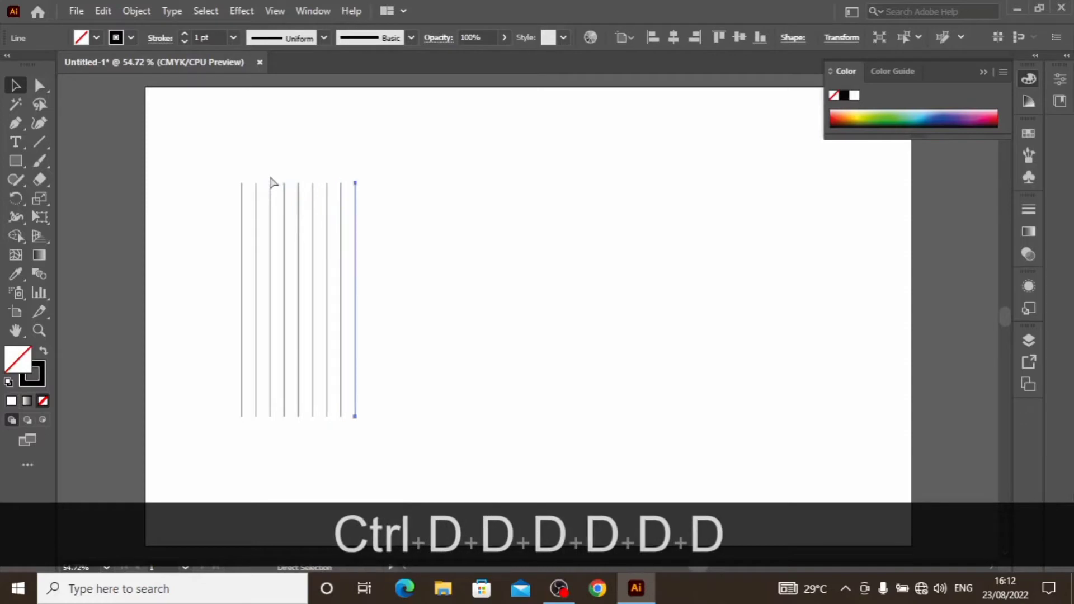
{"action": "key", "text": "ctrl+d"}
{"action": "key", "text": "ctrl+d"}
{"action": "key", "text": "ctrl+d"}
{"action": "key", "text": "ctrl+d"}
{"action": "key", "text": "ctrl+d"}
{"action": "key", "text": "ctrl+d"}
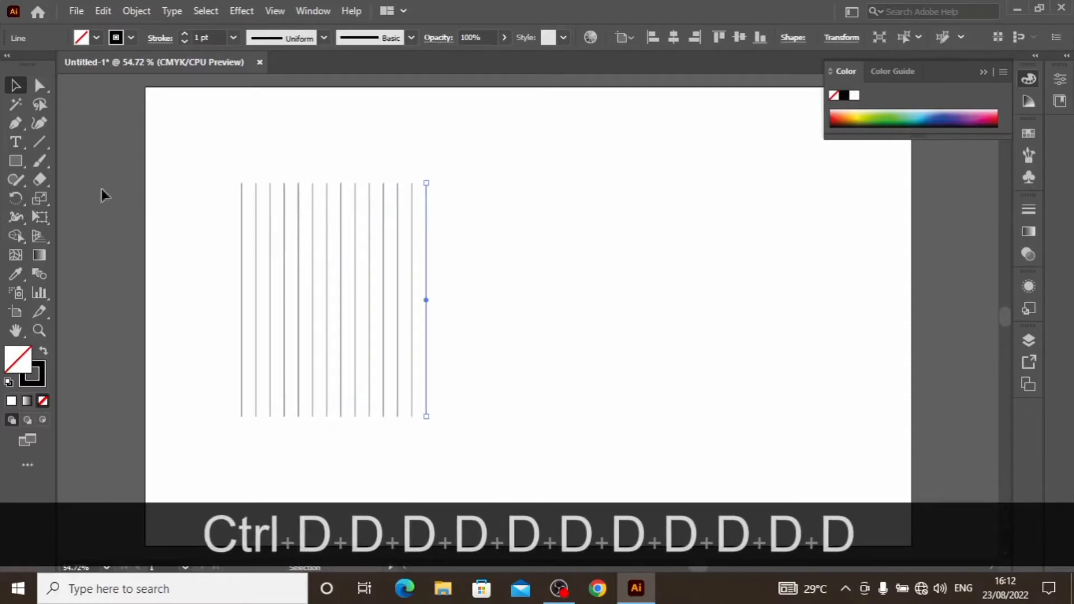
{"action": "left_click_drag", "start_coordinate": [176, 138], "coordinate": [585, 326]}
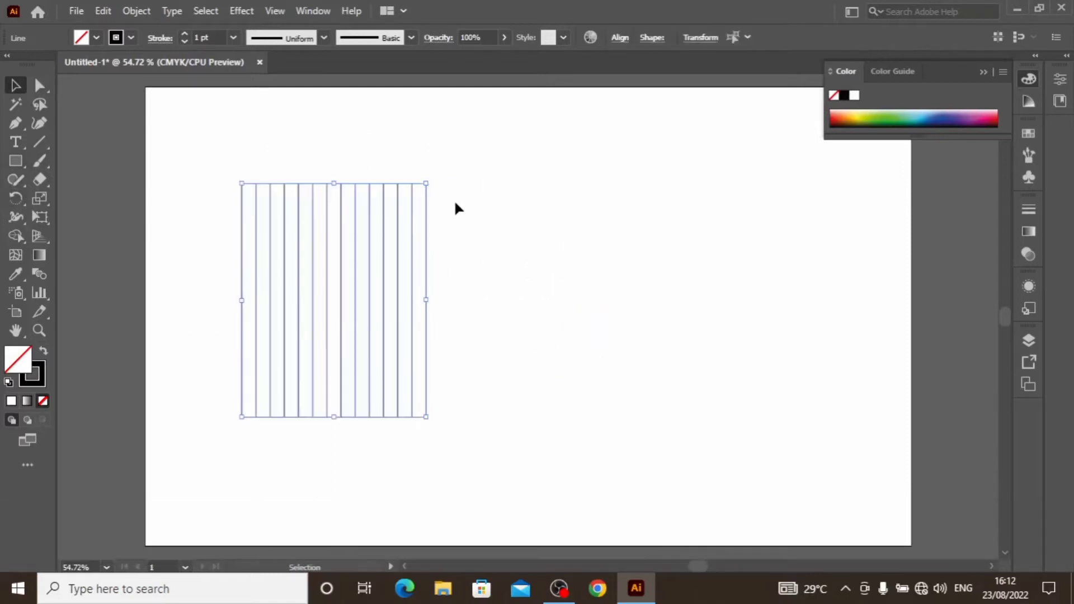
{"action": "left_click_drag", "start_coordinate": [427, 180], "coordinate": [447, 185]}
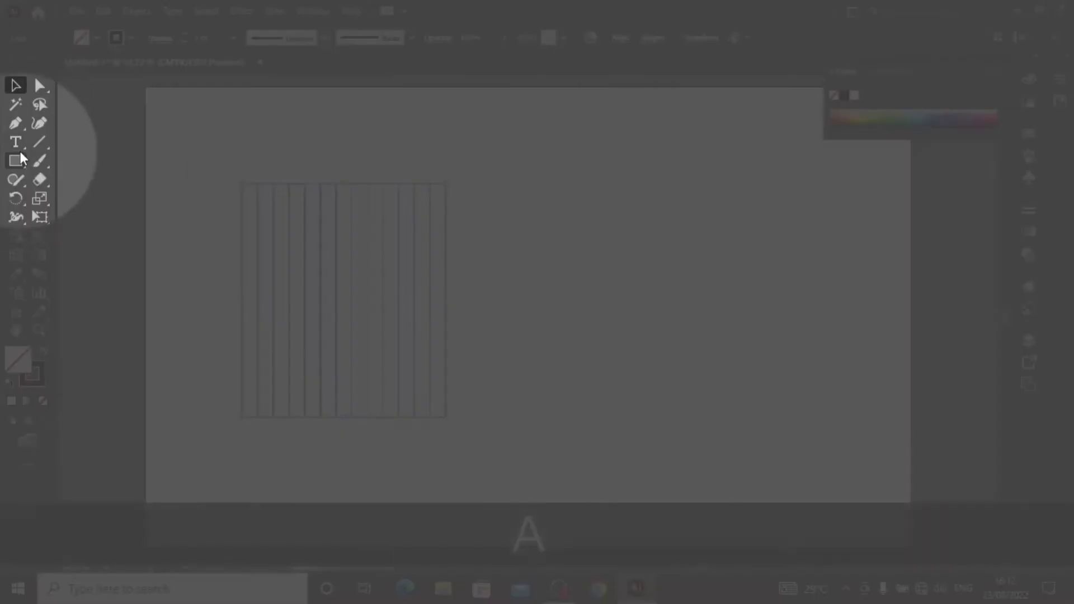
Draw a circle from the centre of the vertical lines, as wide as the whole set of lines
{"action": "left_click", "coordinate": [16, 161]}
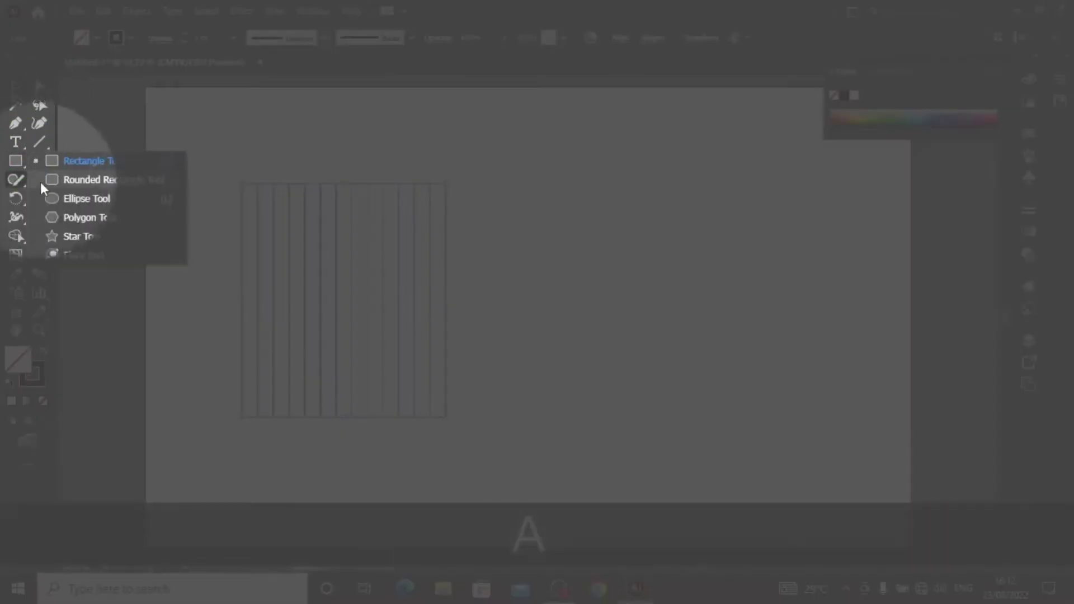
{"action": "left_click", "coordinate": [53, 198]}
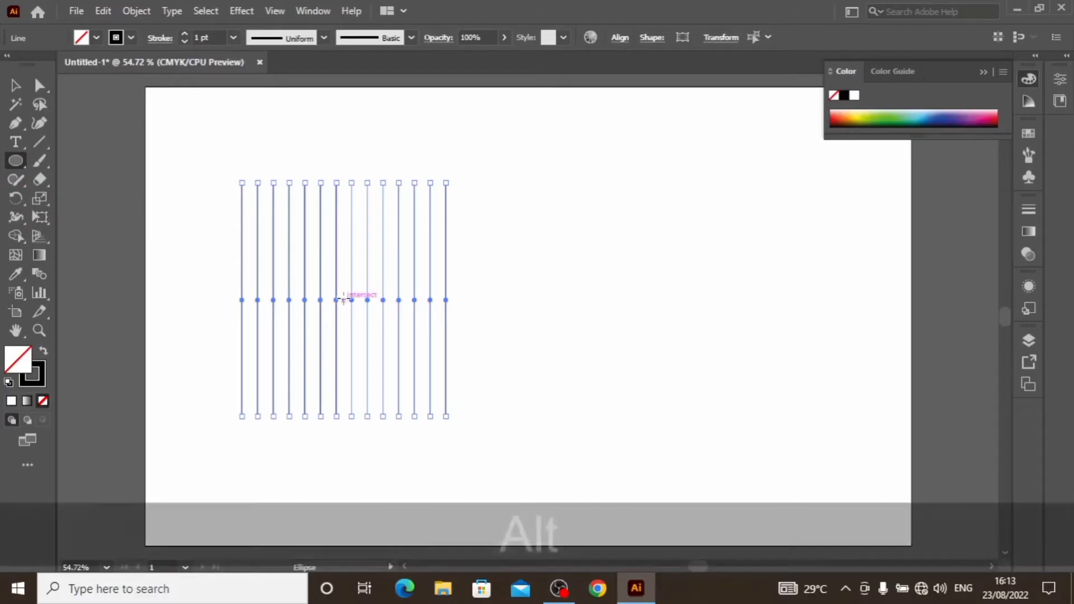
{"action": "left_click_drag", "start_coordinate": [343, 299], "coordinate": [397, 400]}
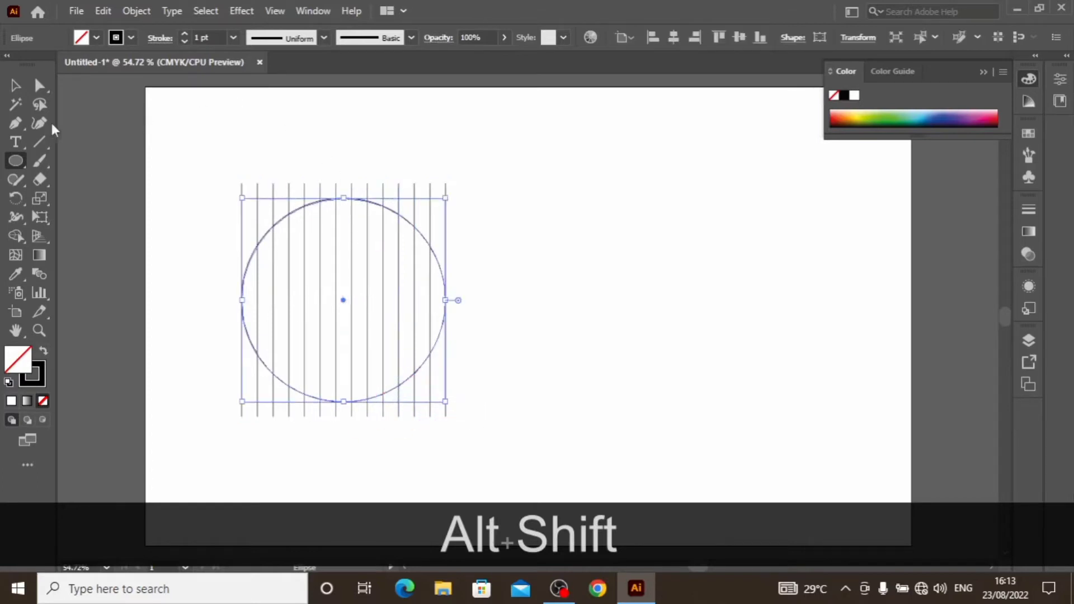
Select the circle together with all the lines and align them to their vertical centres
{"action": "left_click", "coordinate": [15, 85]}
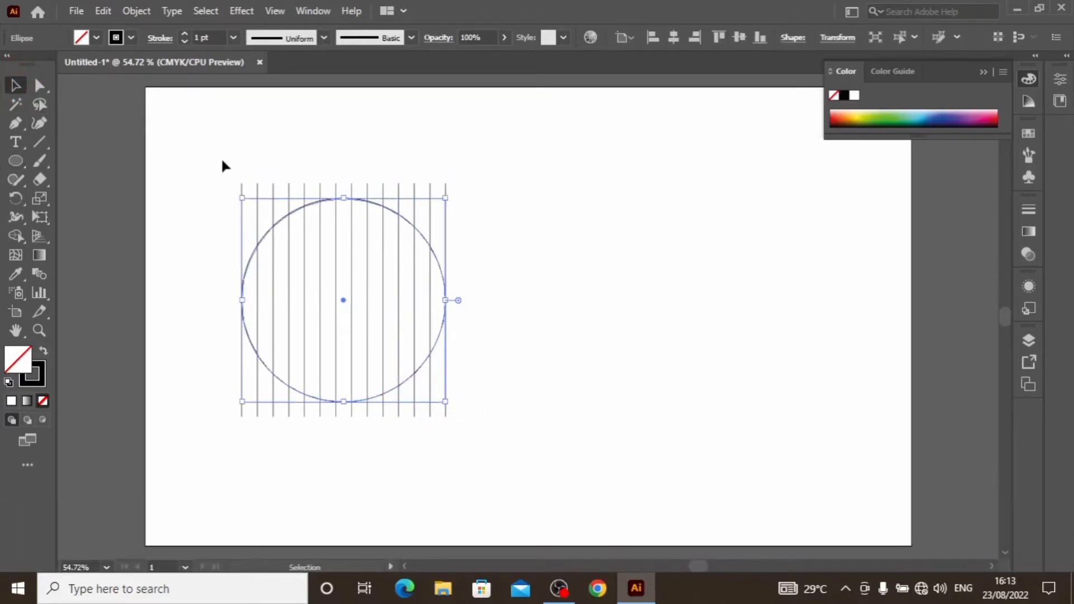
{"action": "left_click_drag", "start_coordinate": [196, 144], "coordinate": [490, 272]}
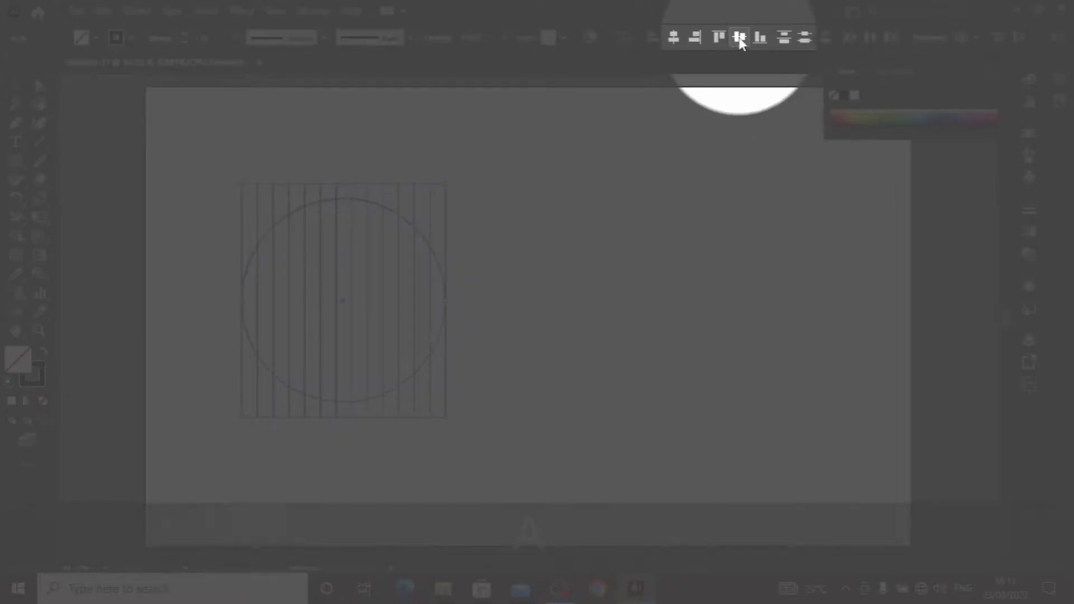
{"action": "left_click", "coordinate": [740, 40]}
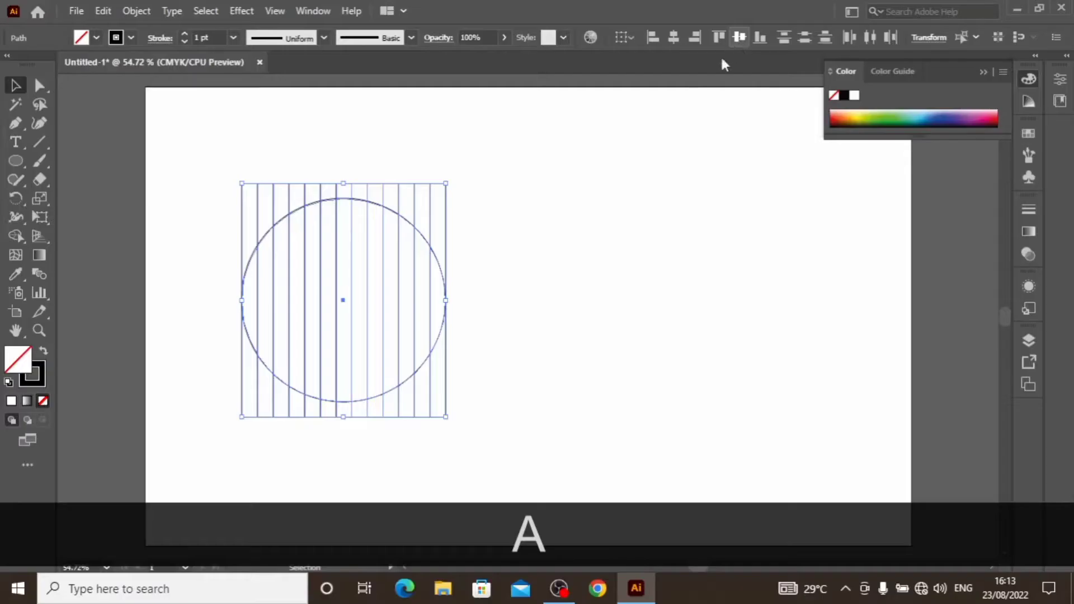
{"action": "left_click", "coordinate": [242, 156]}
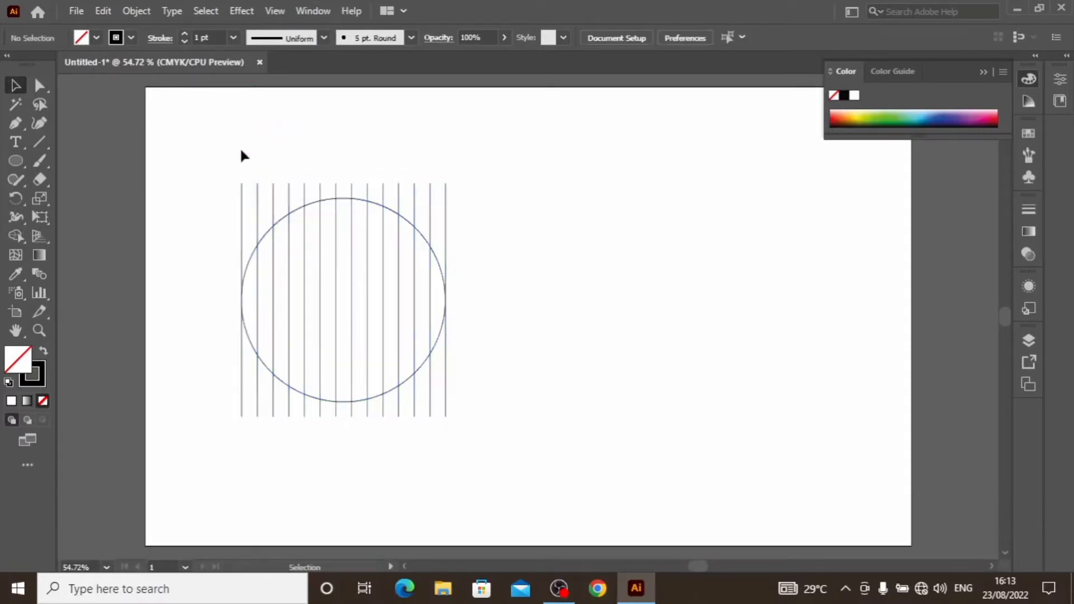
Reflect a copy of the vertical lines at an angle that makes the copied lines horizontal, forming a square grid over the circle
{"action": "left_click_drag", "start_coordinate": [192, 161], "coordinate": [512, 190]}
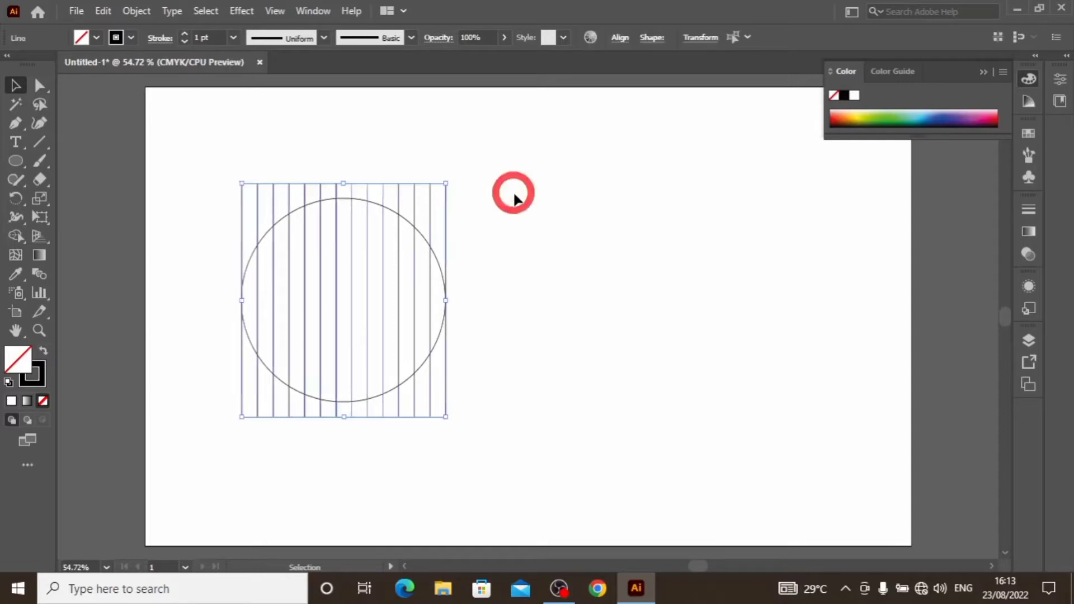
{"action": "right_click", "coordinate": [414, 202]}
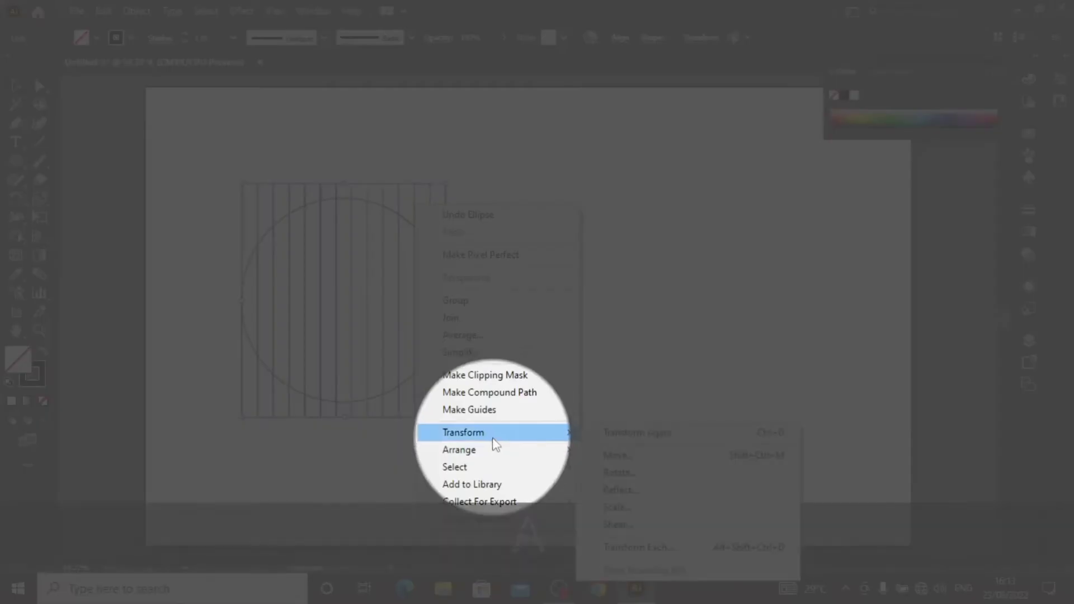
{"action": "left_click", "coordinate": [507, 442]}
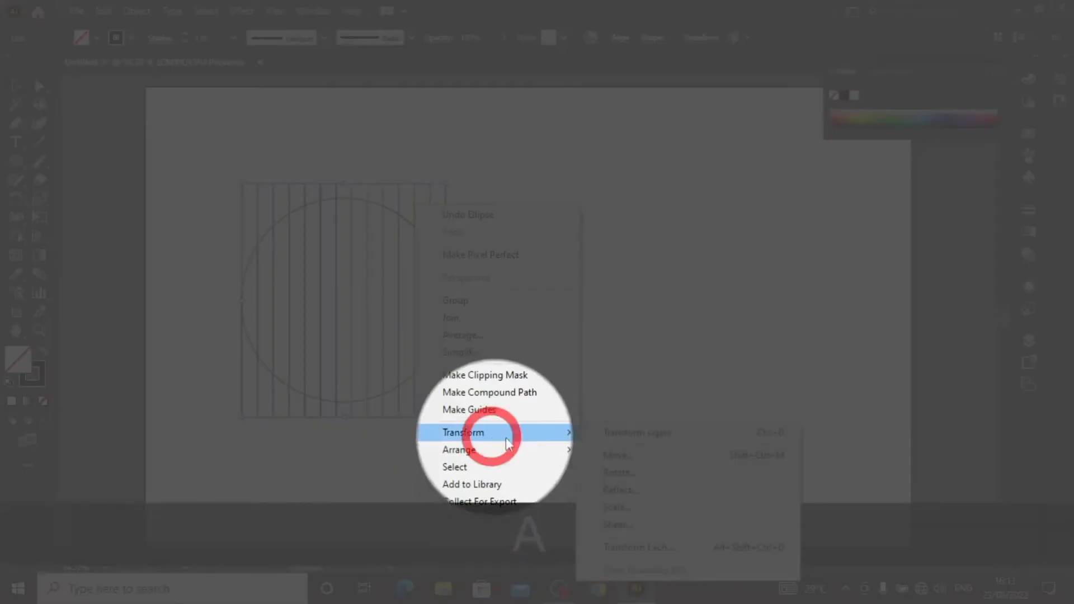
{"action": "left_click", "coordinate": [621, 491]}
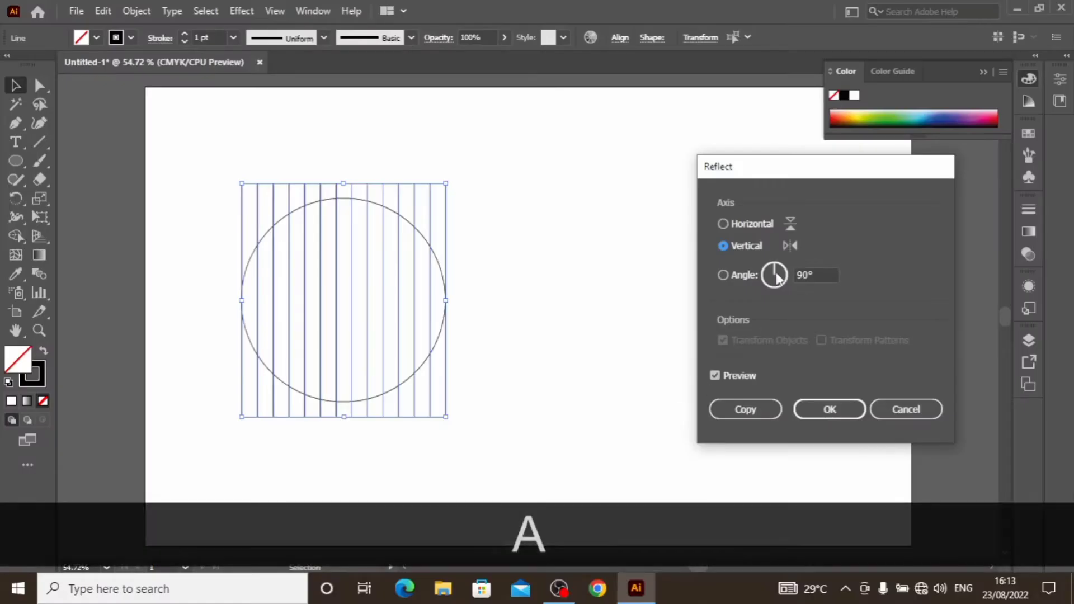
{"action": "scroll", "coordinate": [817, 276], "scroll_direction": "up", "scroll_amount": 3}
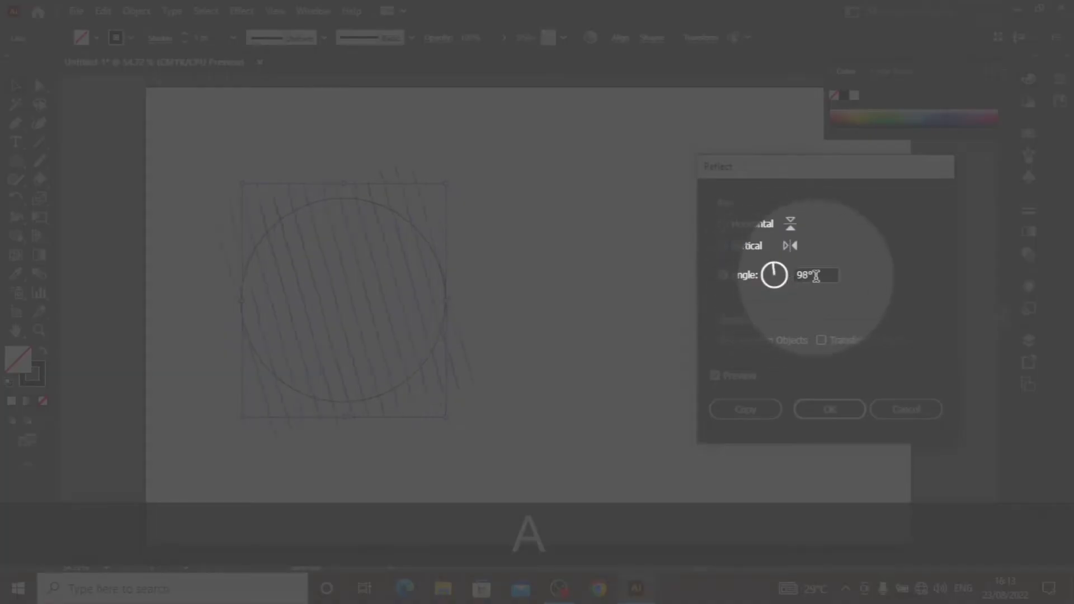
{"action": "scroll", "coordinate": [816, 276], "scroll_direction": "up", "scroll_amount": 10}
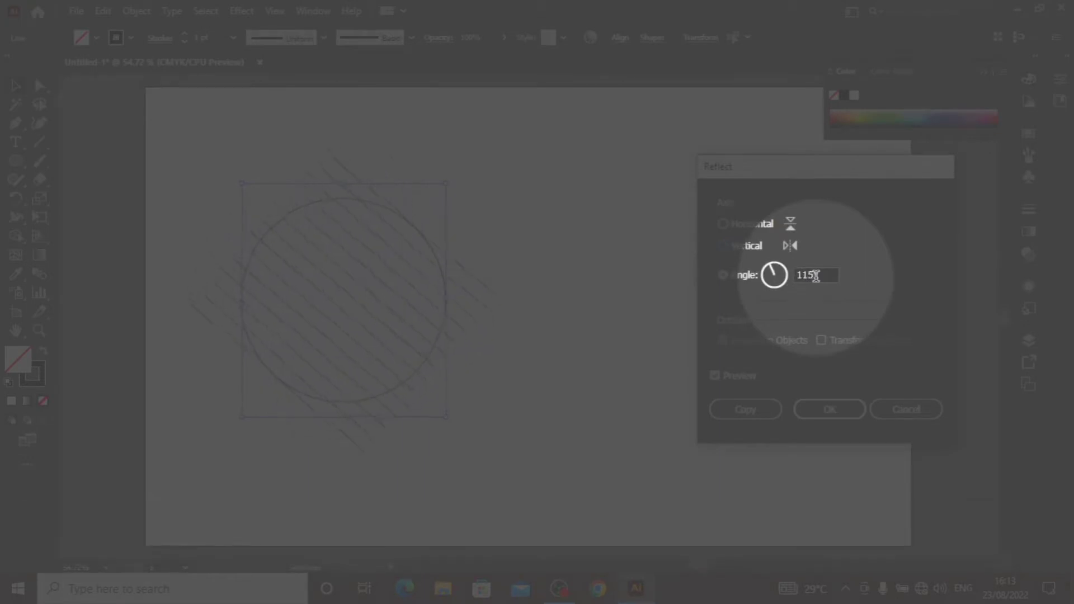
{"action": "scroll", "coordinate": [816, 276], "scroll_direction": "up", "scroll_amount": 2}
{"action": "scroll", "coordinate": [817, 276], "scroll_direction": "up", "scroll_amount": 2}
{"action": "left_click", "coordinate": [719, 410]}
{"action": "key", "text": "a"}
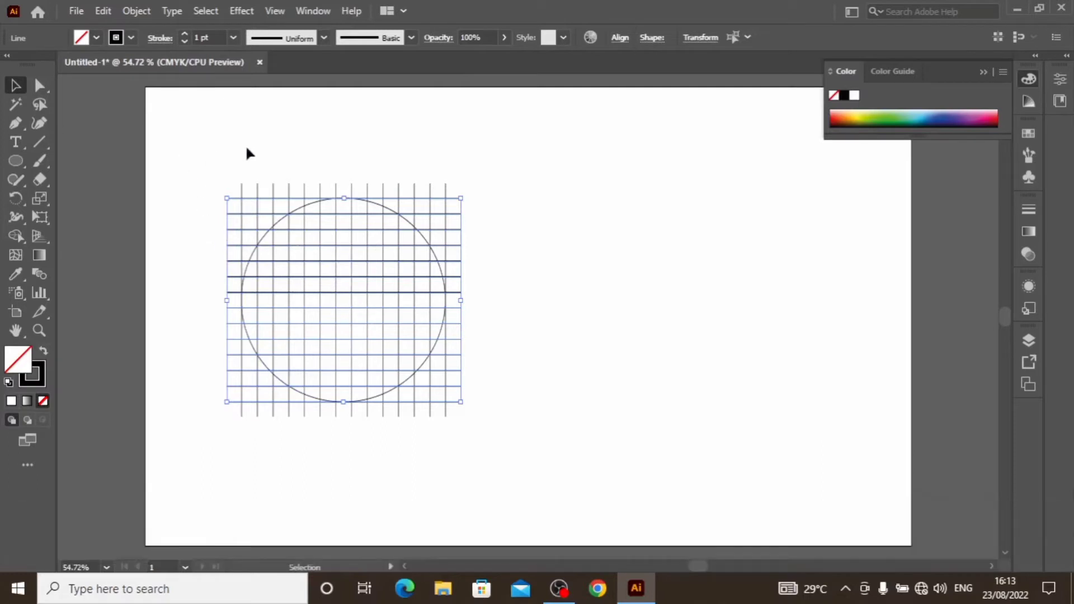
Copy the circle, paste it in place, and shrink the copy around its centre by one grid cell on each side
{"action": "left_click", "coordinate": [246, 146]}
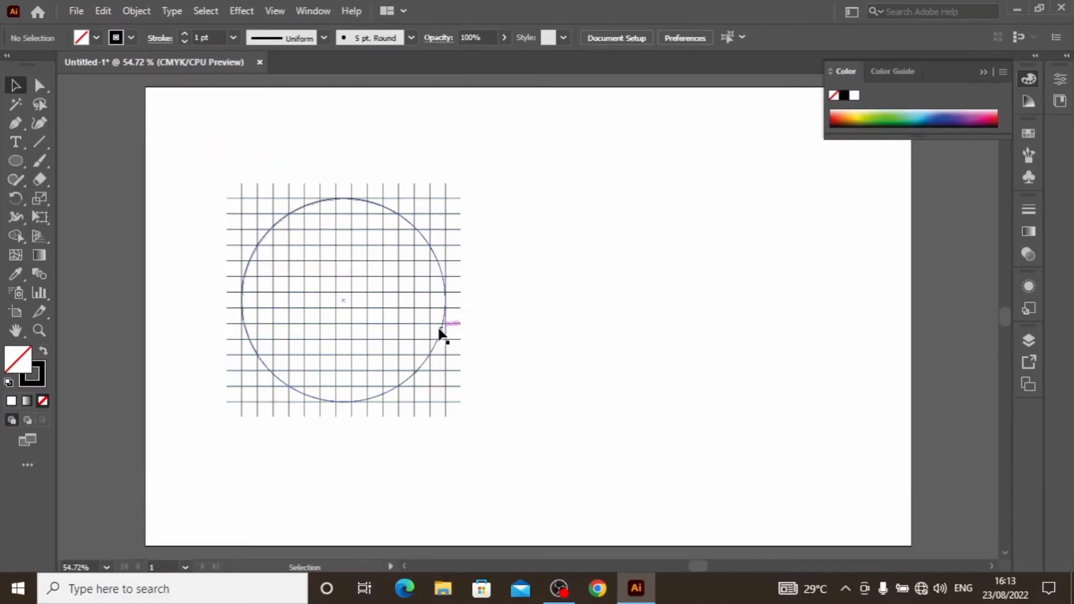
{"action": "left_click", "coordinate": [442, 330]}
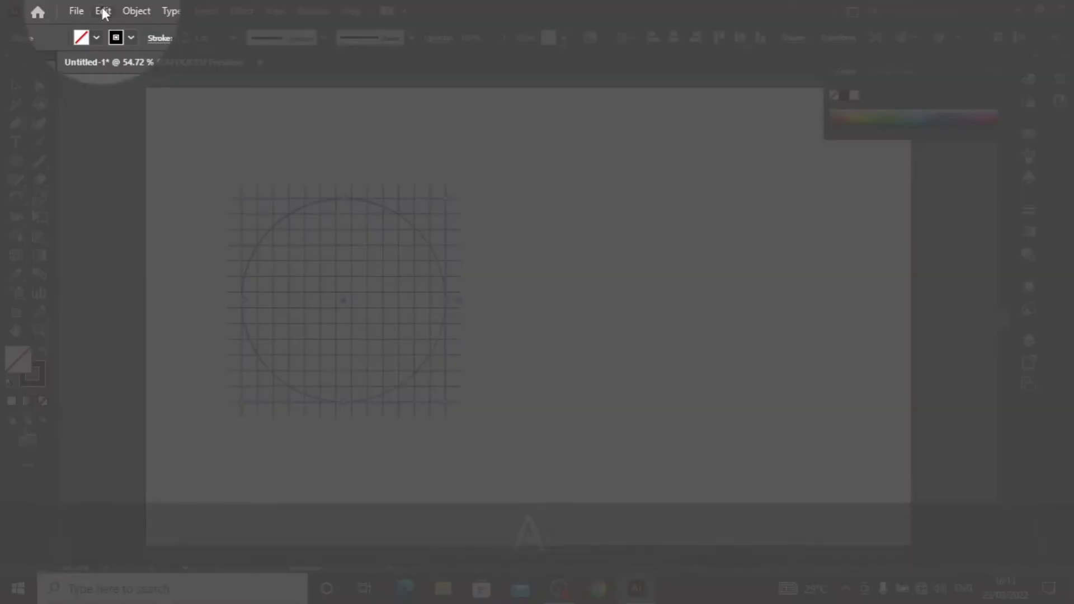
{"action": "left_click", "coordinate": [102, 11]}
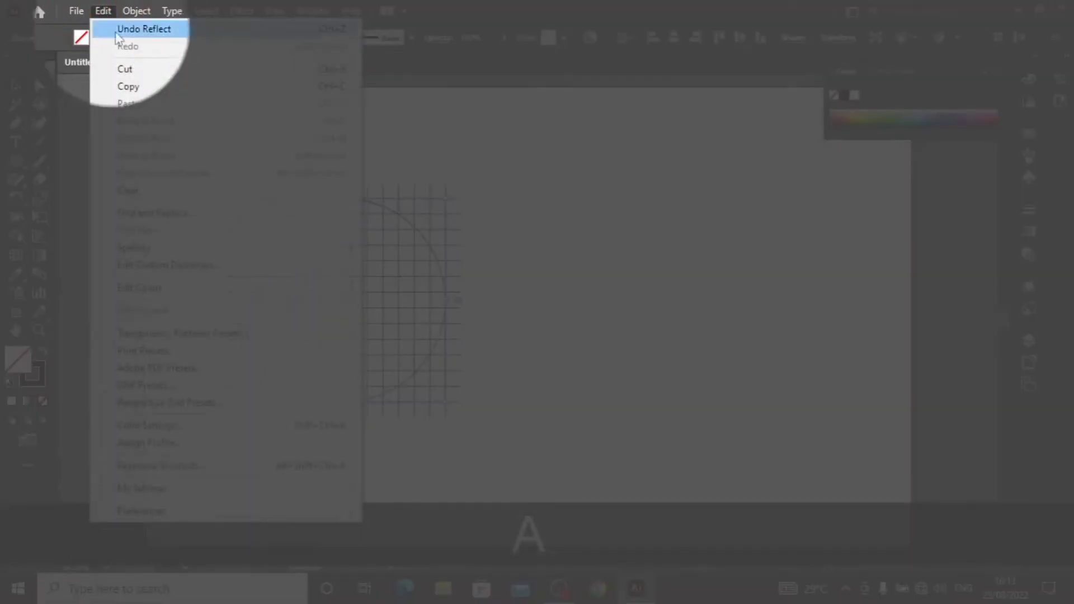
{"action": "left_click", "coordinate": [128, 86]}
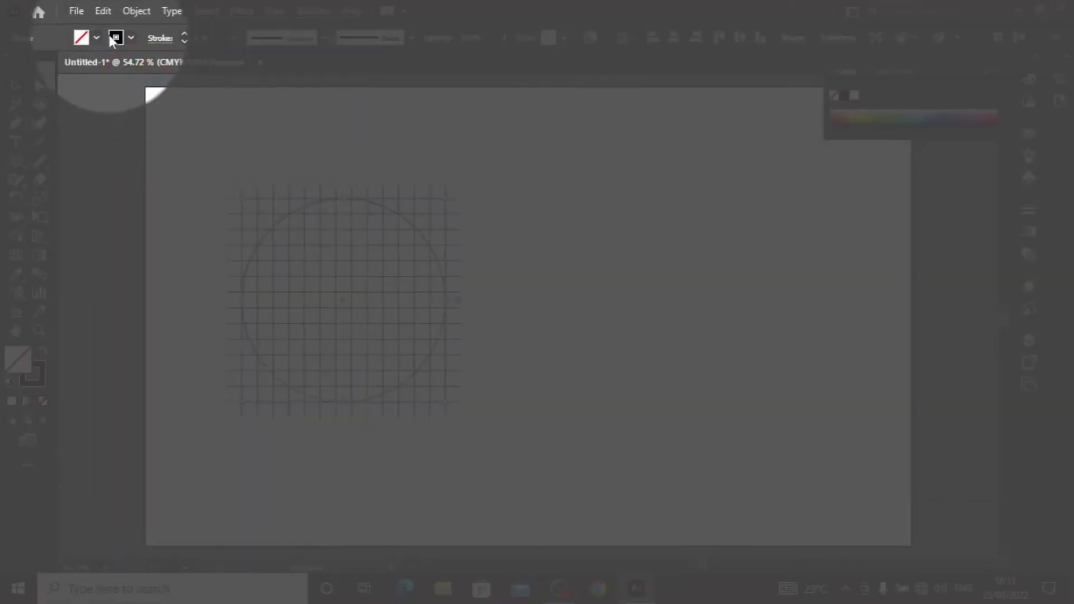
{"action": "left_click", "coordinate": [106, 12]}
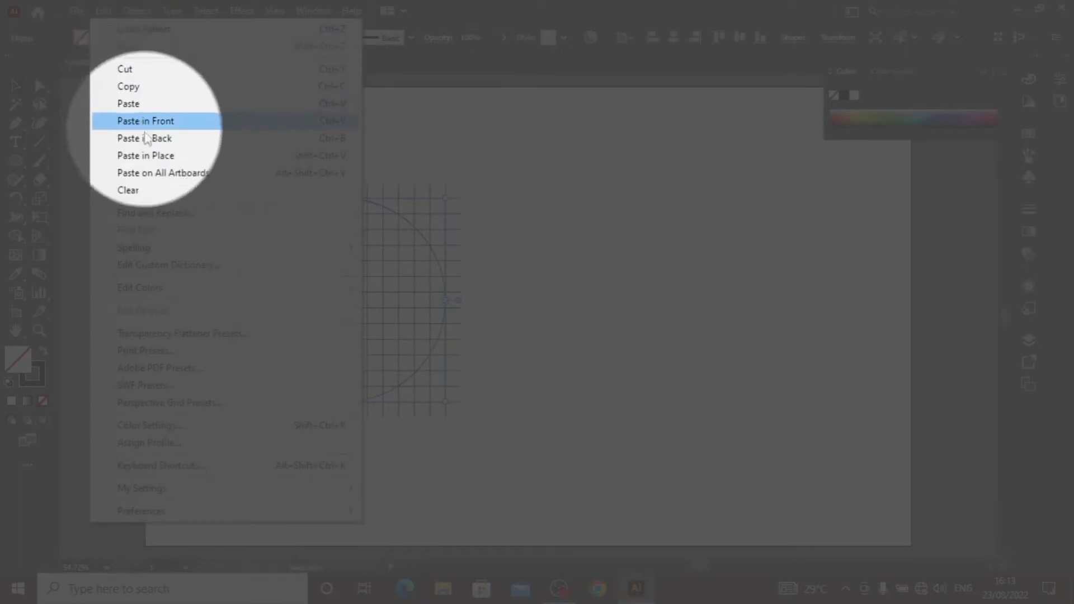
{"action": "left_click", "coordinate": [153, 156]}
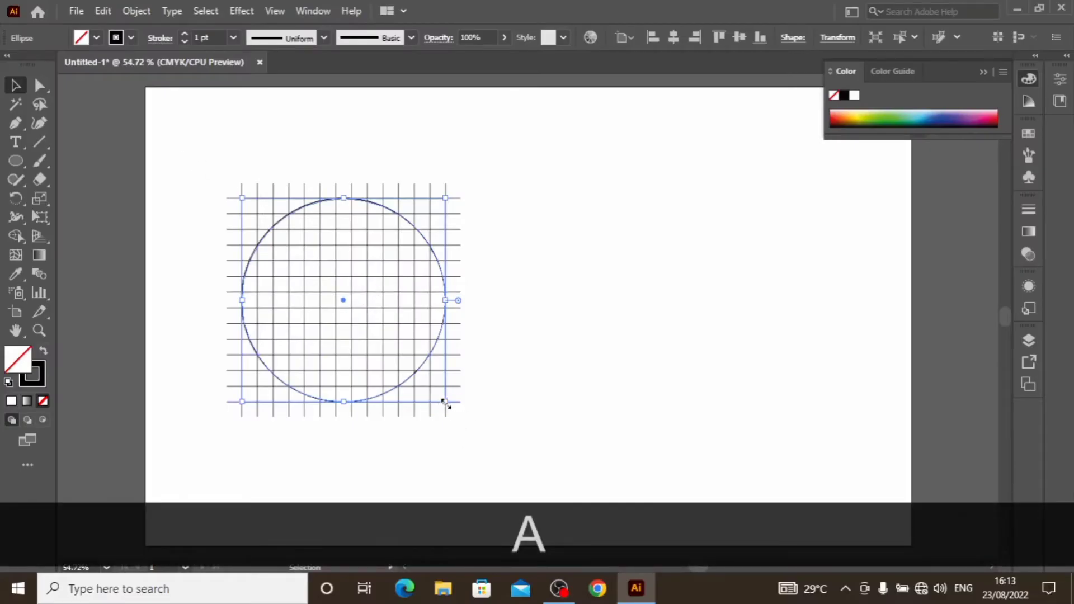
{"action": "left_click_drag", "start_coordinate": [443, 401], "coordinate": [430, 387]}
Give all the lines and circles a black fill without stroke, and merge the central vertical strip inside the outer circle with Shape Builder
{"action": "left_click_drag", "start_coordinate": [488, 130], "coordinate": [224, 458]}
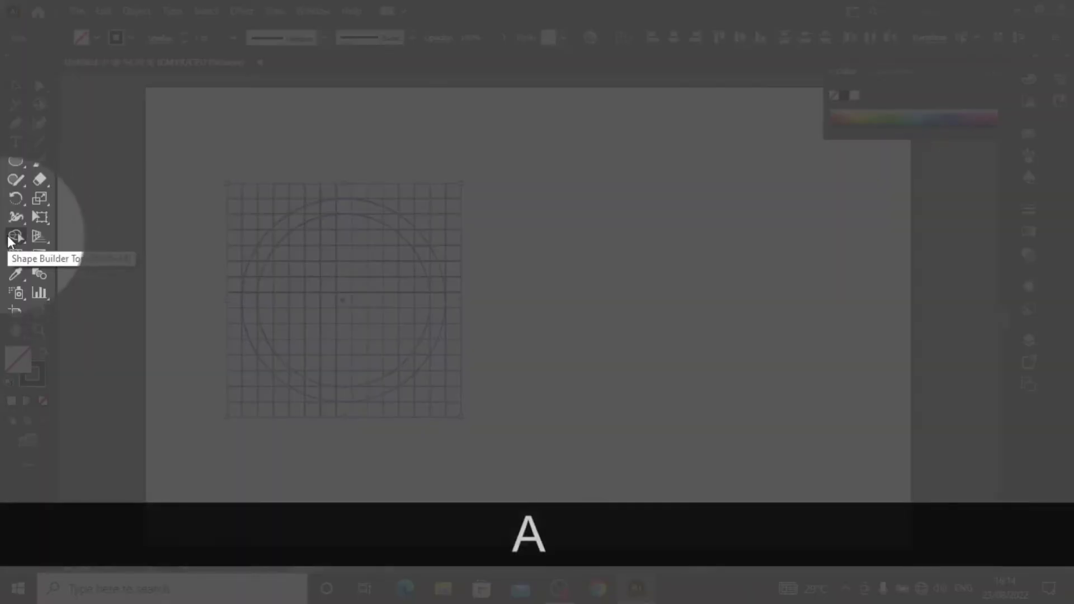
{"action": "left_click", "coordinate": [8, 236]}
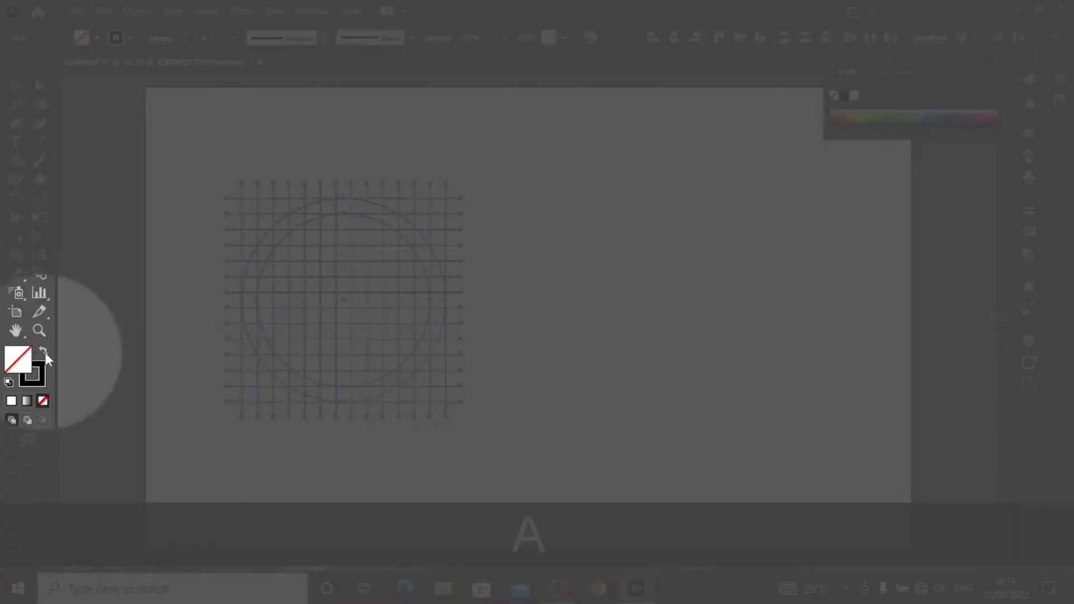
{"action": "left_click", "coordinate": [45, 351]}
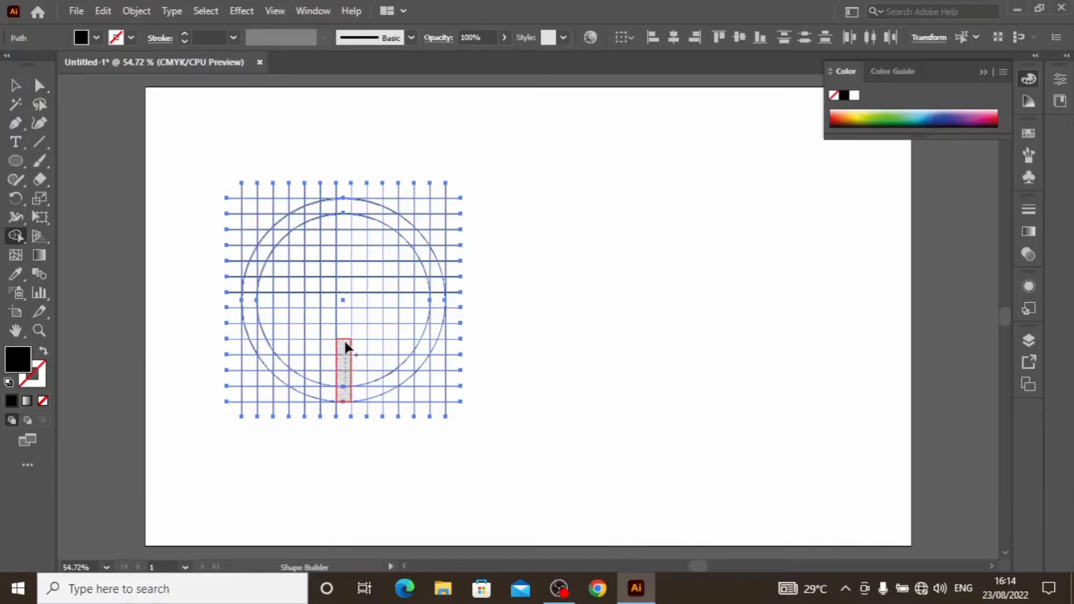
{"action": "left_click", "coordinate": [347, 211]}
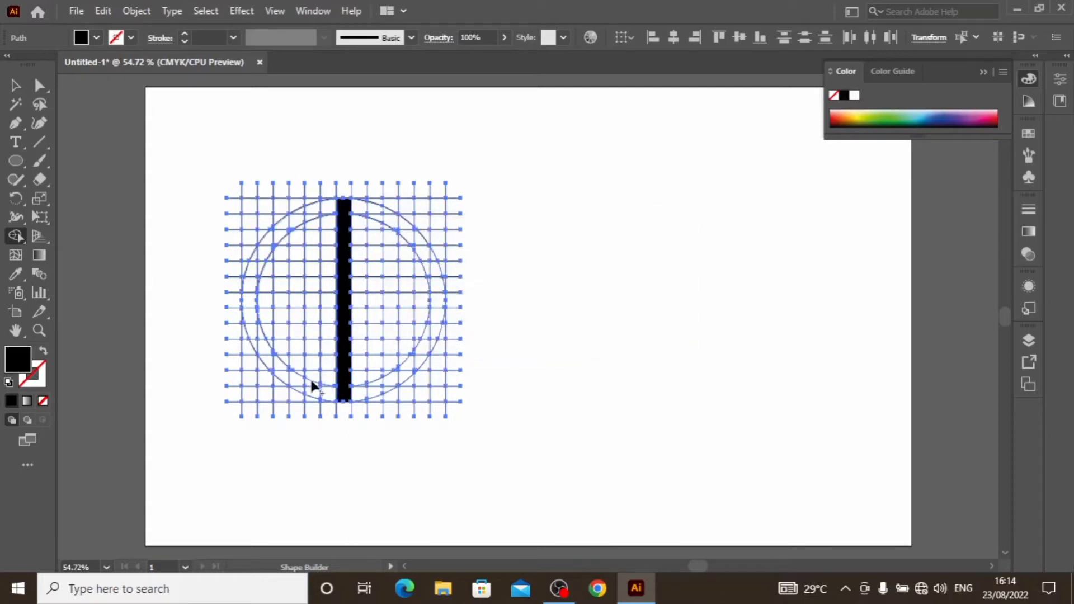
Merge two full-height strips beside the central strip and the outer-ring cells joining their tops to form a letter M
{"action": "left_click_drag", "start_coordinate": [315, 357], "coordinate": [317, 308]}
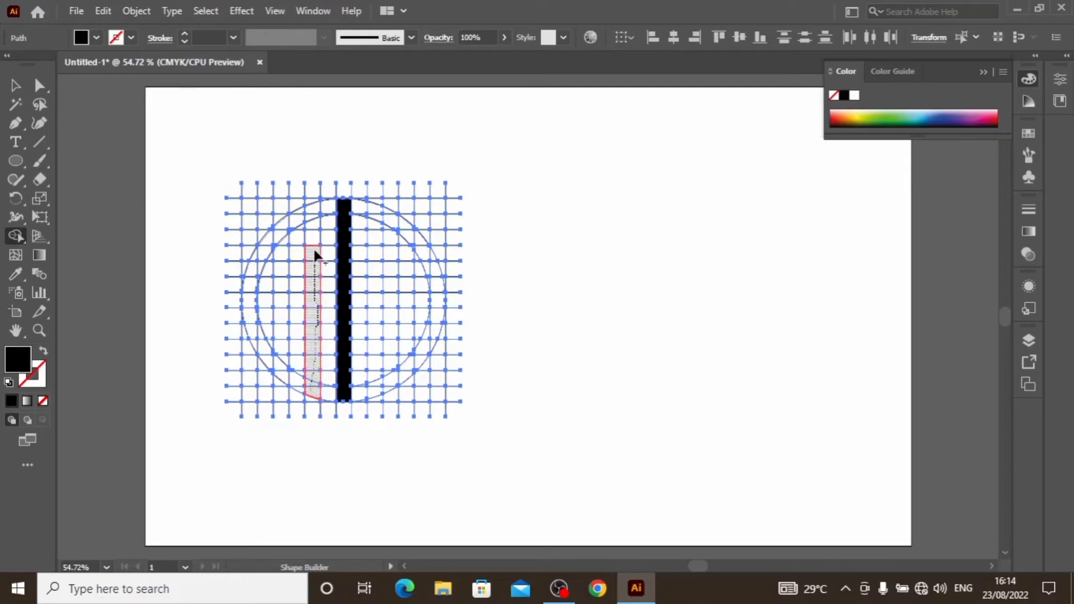
{"action": "mouse_move", "coordinate": [317, 238]}
{"action": "left_mouse_down"}
{"action": "mouse_move", "coordinate": [324, 213]}
{"action": "mouse_move", "coordinate": [369, 211]}
{"action": "mouse_move", "coordinate": [376, 265]}
{"action": "left_mouse_up"}
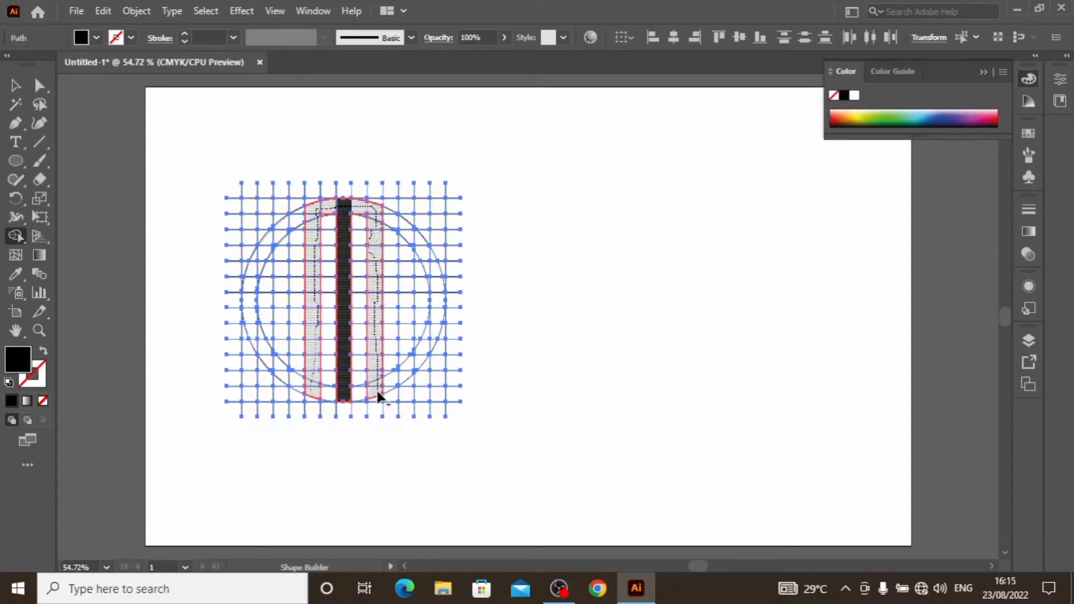
{"action": "left_click_drag", "start_coordinate": [376, 390], "coordinate": [376, 391]}
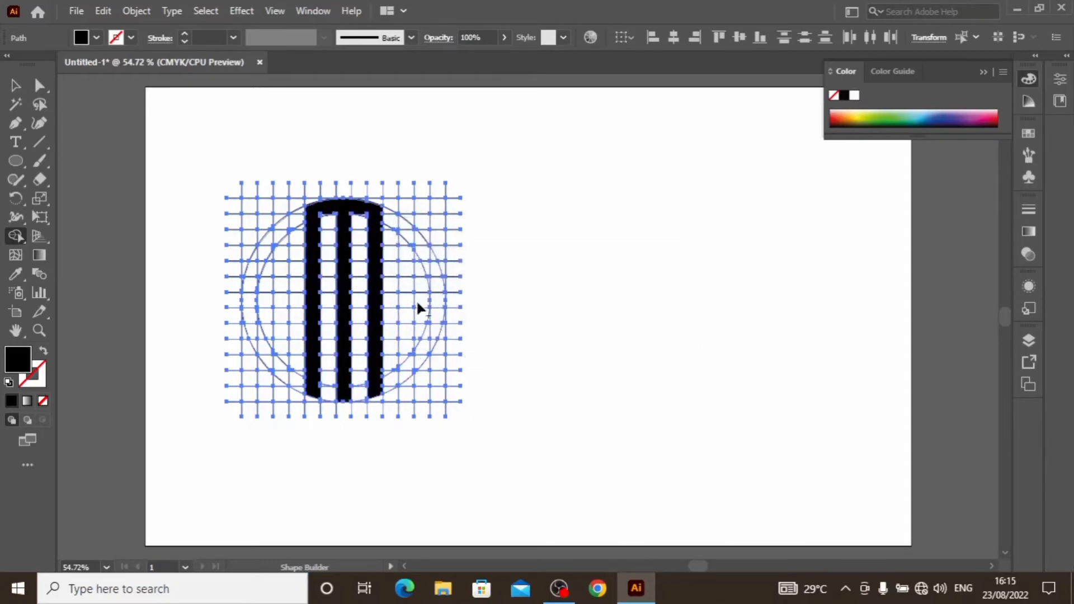
Merge the ring segments, inner vertical strips and middle bar right of the M into a letter S, redoing the first merge
{"action": "mouse_move", "coordinate": [410, 303]}
{"action": "left_mouse_down"}
{"action": "mouse_move", "coordinate": [436, 302]}
{"action": "mouse_move", "coordinate": [411, 294]}
{"action": "mouse_move", "coordinate": [410, 238]}
{"action": "mouse_move", "coordinate": [438, 286]}
{"action": "mouse_move", "coordinate": [445, 248]}
{"action": "left_mouse_up"}
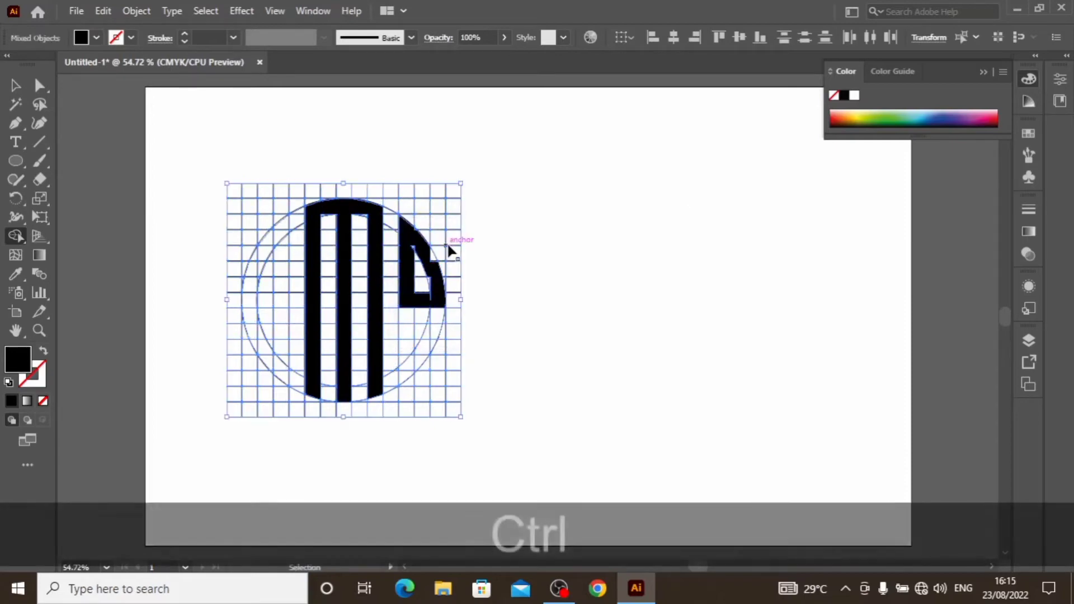
{"action": "key", "text": "ctrl+z"}
{"action": "mouse_move", "coordinate": [404, 301]}
{"action": "left_mouse_down"}
{"action": "mouse_move", "coordinate": [425, 292]}
{"action": "mouse_move", "coordinate": [408, 268]}
{"action": "mouse_move", "coordinate": [412, 234]}
{"action": "mouse_move", "coordinate": [436, 276]}
{"action": "left_mouse_up"}
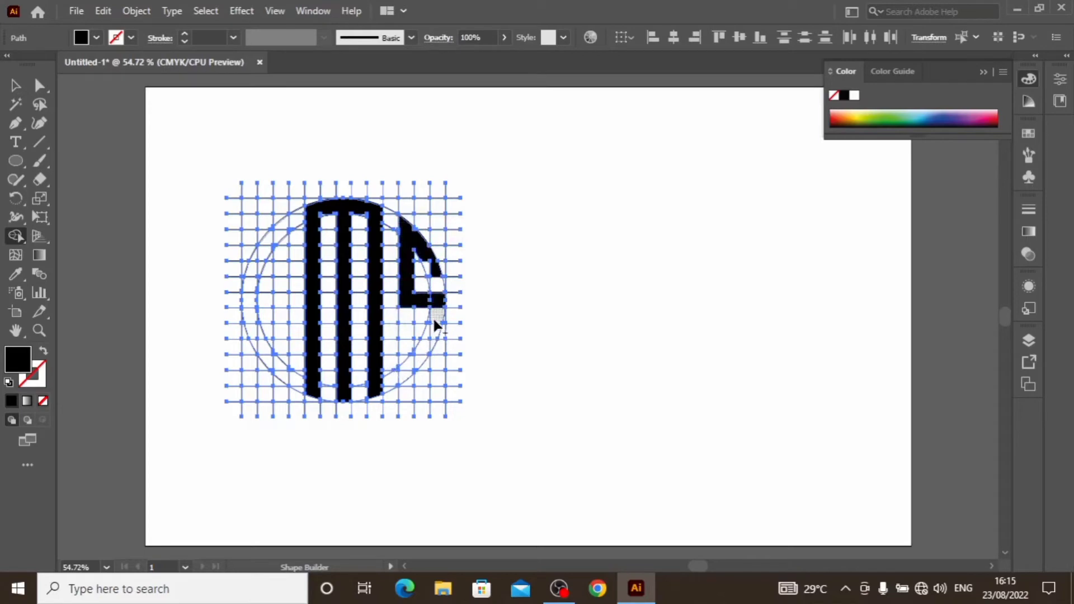
{"action": "left_click_drag", "start_coordinate": [436, 313], "coordinate": [426, 335]}
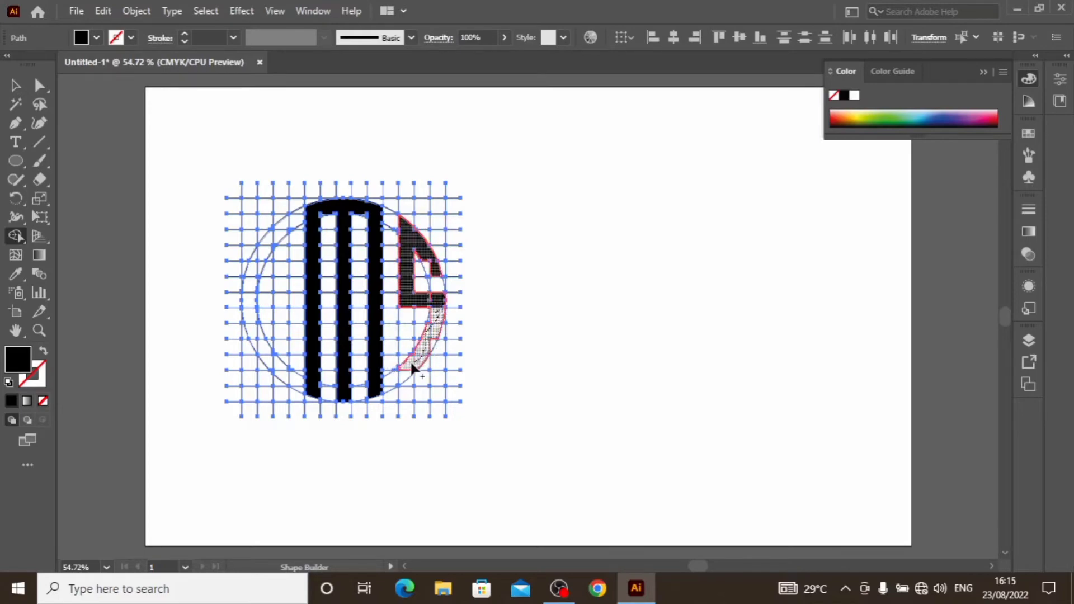
{"action": "left_click_drag", "start_coordinate": [404, 383], "coordinate": [403, 335]}
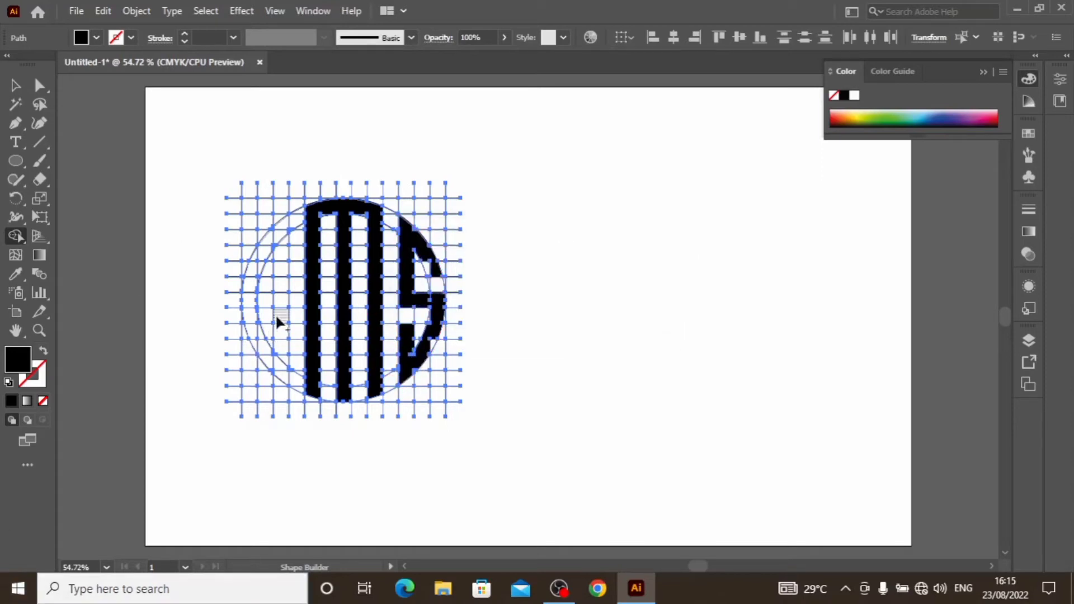
Merge the ring segments, inner vertical strips and middle bar left of the M into a matching letter S
{"action": "mouse_move", "coordinate": [280, 304]}
{"action": "left_mouse_down"}
{"action": "mouse_move", "coordinate": [252, 300]}
{"action": "mouse_move", "coordinate": [254, 262]}
{"action": "mouse_move", "coordinate": [268, 251]}
{"action": "left_mouse_up"}
{"action": "key", "text": "ctrl+z"}
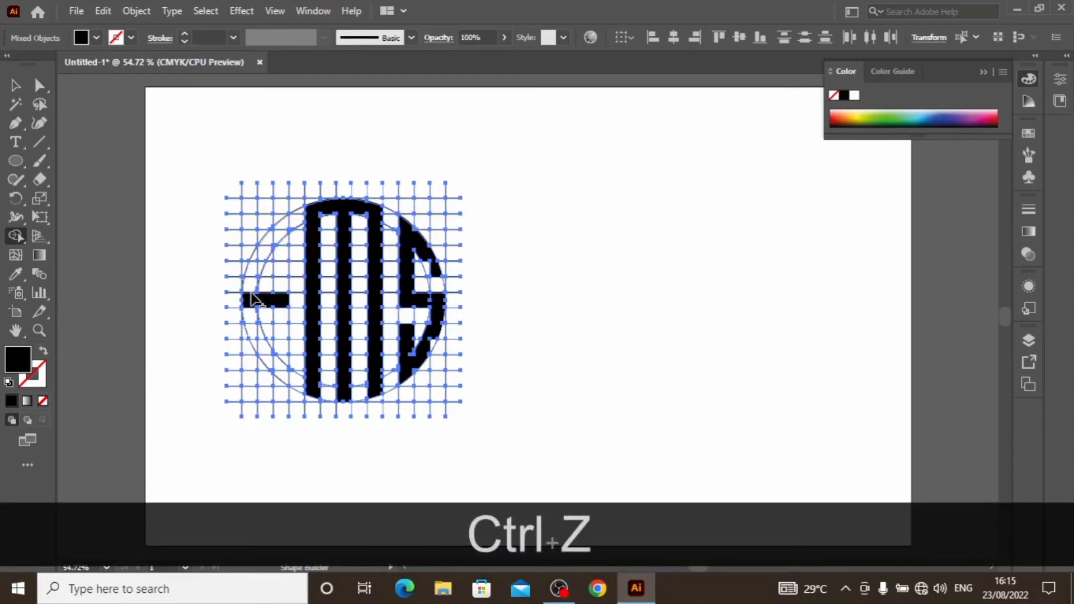
{"action": "mouse_move", "coordinate": [259, 299]}
{"action": "left_mouse_down"}
{"action": "mouse_move", "coordinate": [250, 282]}
{"action": "mouse_move", "coordinate": [278, 234]}
{"action": "mouse_move", "coordinate": [280, 260]}
{"action": "left_mouse_up"}
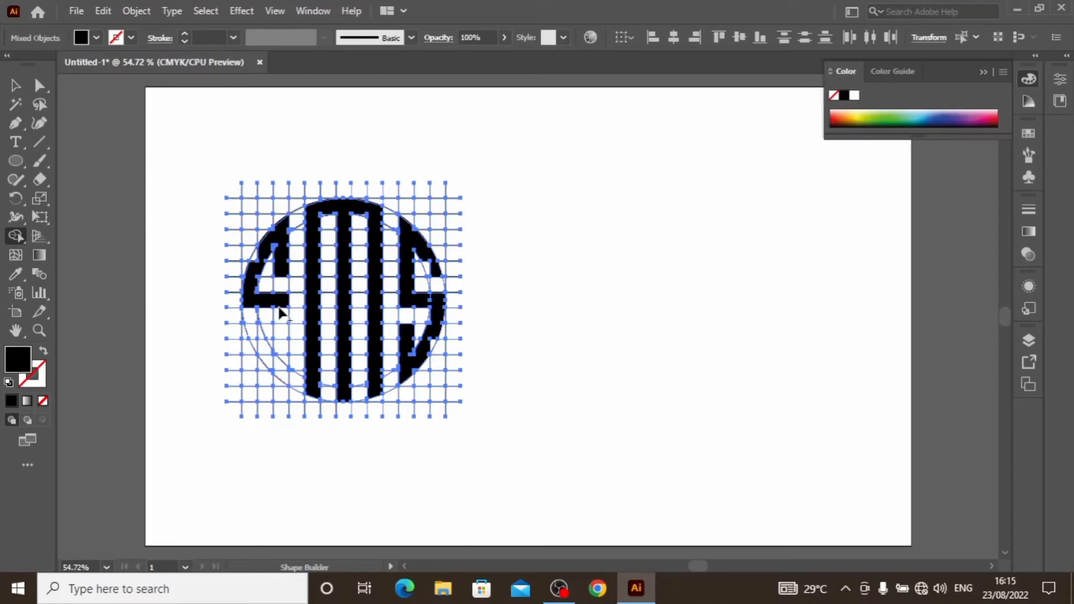
{"action": "left_click_drag", "start_coordinate": [286, 309], "coordinate": [284, 320]}
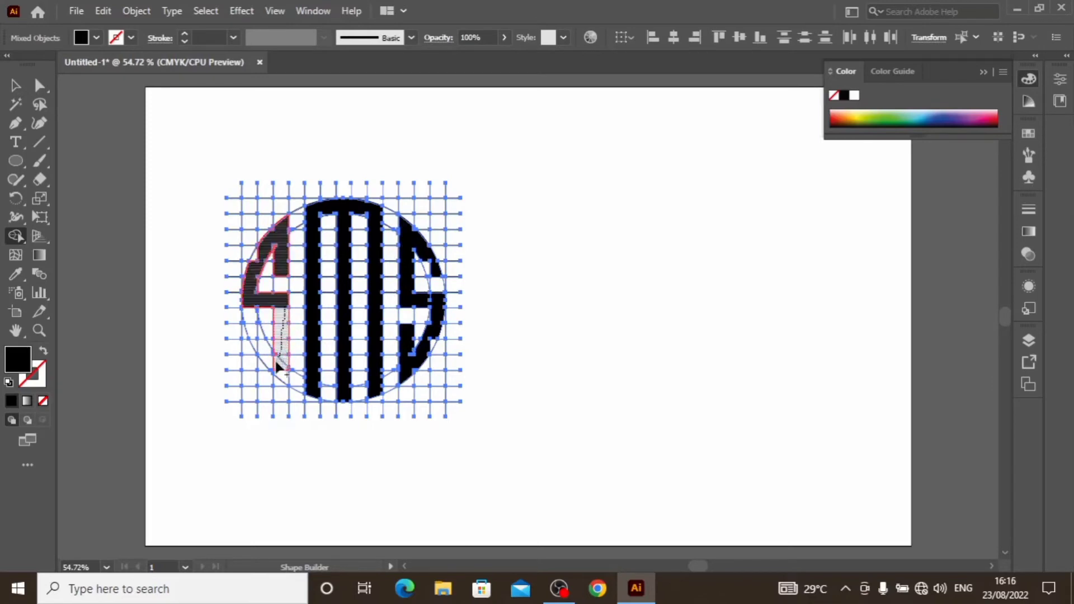
{"action": "left_click_drag", "start_coordinate": [276, 362], "coordinate": [257, 340]}
{"action": "left_click_drag", "start_coordinate": [266, 338], "coordinate": [258, 328]}
Merge the leftover slivers along the inner and outer curves of the right S so its edges follow the circles
{"action": "scroll", "coordinate": [402, 343], "scroll_direction": "up", "scroll_amount": 2}
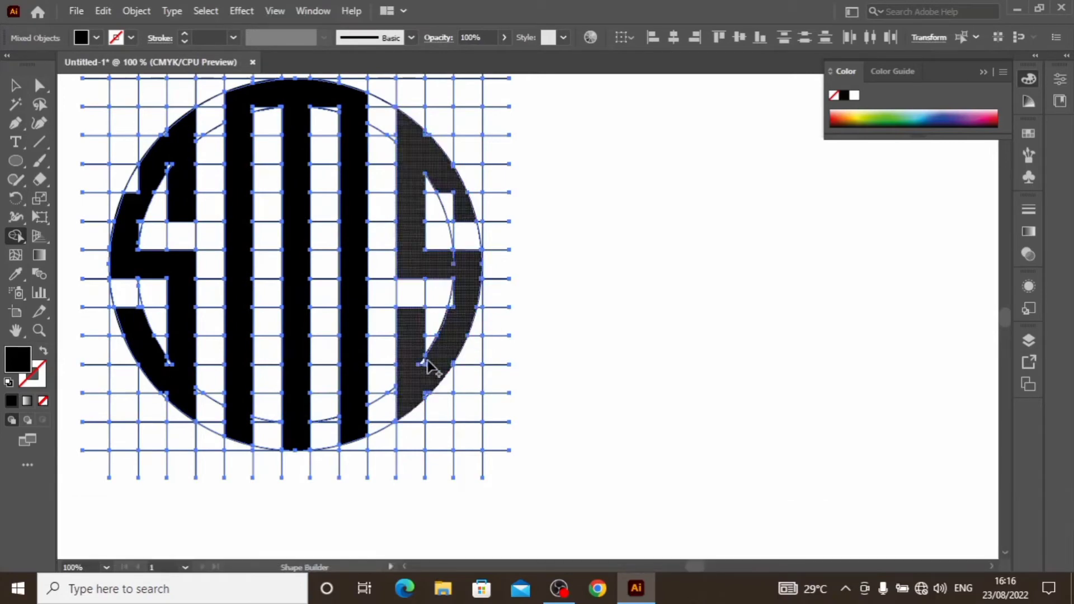
{"action": "mouse_move", "coordinate": [427, 361]}
{"action": "left_mouse_down"}
{"action": "mouse_move", "coordinate": [412, 397]}
{"action": "mouse_move", "coordinate": [438, 395]}
{"action": "left_mouse_up"}
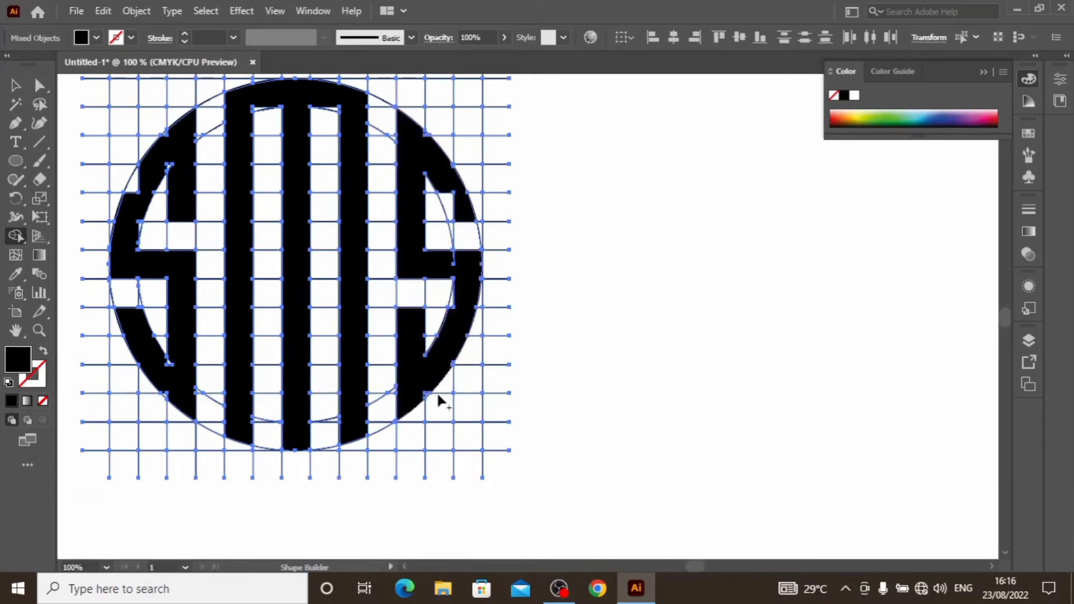
{"action": "scroll", "coordinate": [438, 396], "scroll_direction": "up", "scroll_amount": 2}
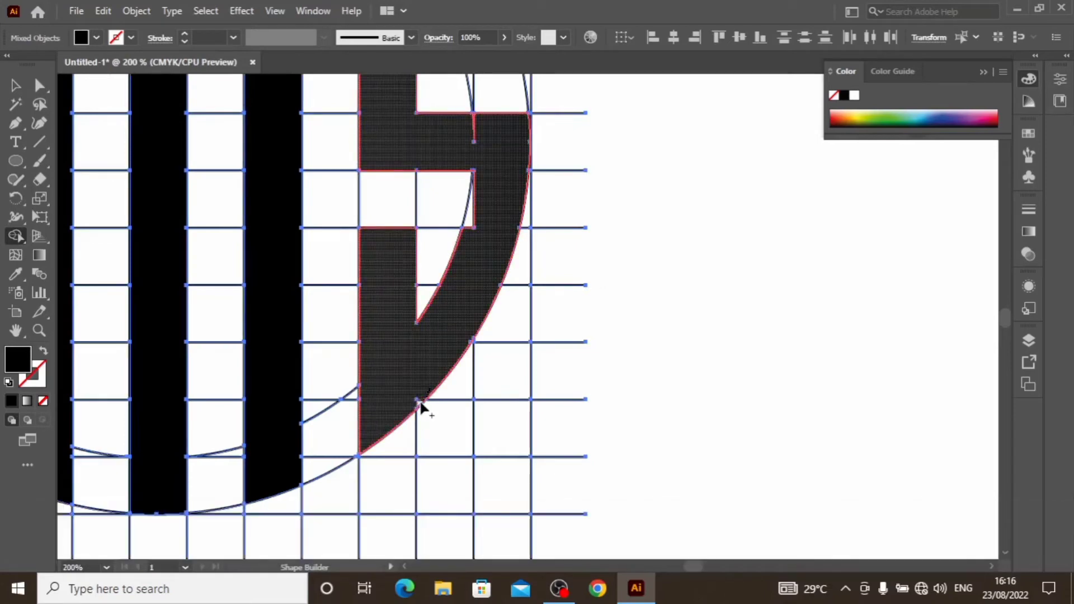
{"action": "scroll", "coordinate": [419, 401], "scroll_direction": "down", "scroll_amount": 1}
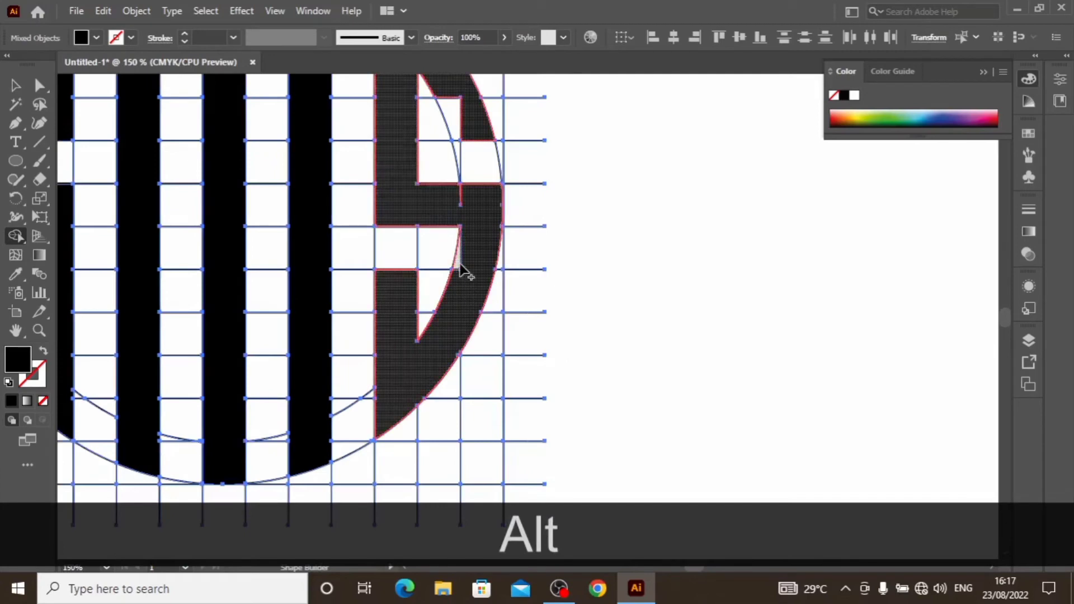
{"action": "left_click", "coordinate": [455, 204]}
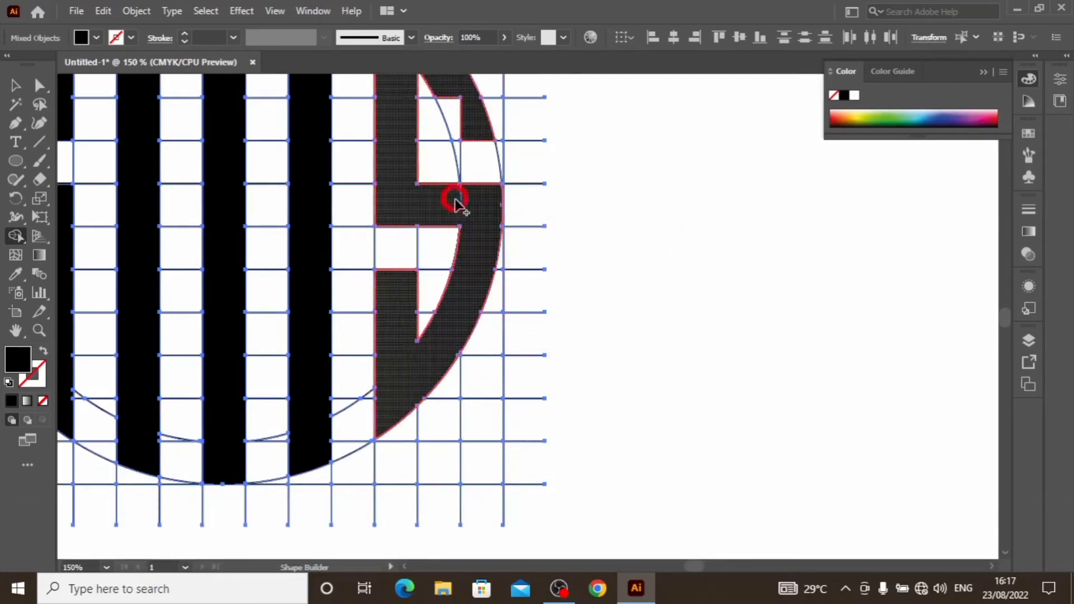
{"action": "left_click", "coordinate": [458, 116]}
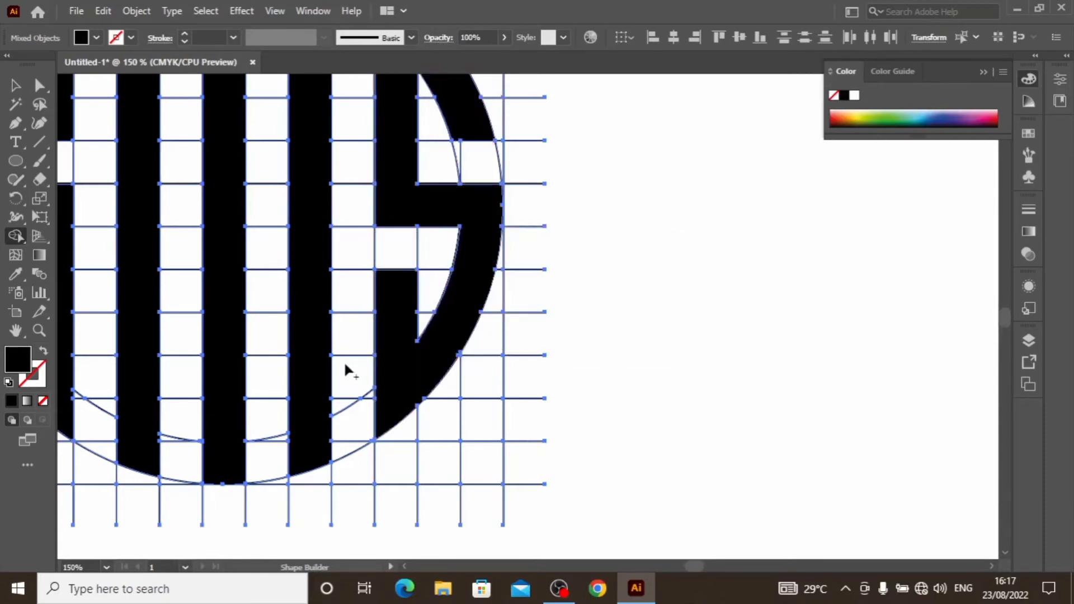
Merge the small slivers under the top of the M so both openings follow the inner circle's curve
{"action": "key", "text": "space"}
{"action": "left_click_drag", "start_coordinate": [241, 323], "coordinate": [428, 407]}
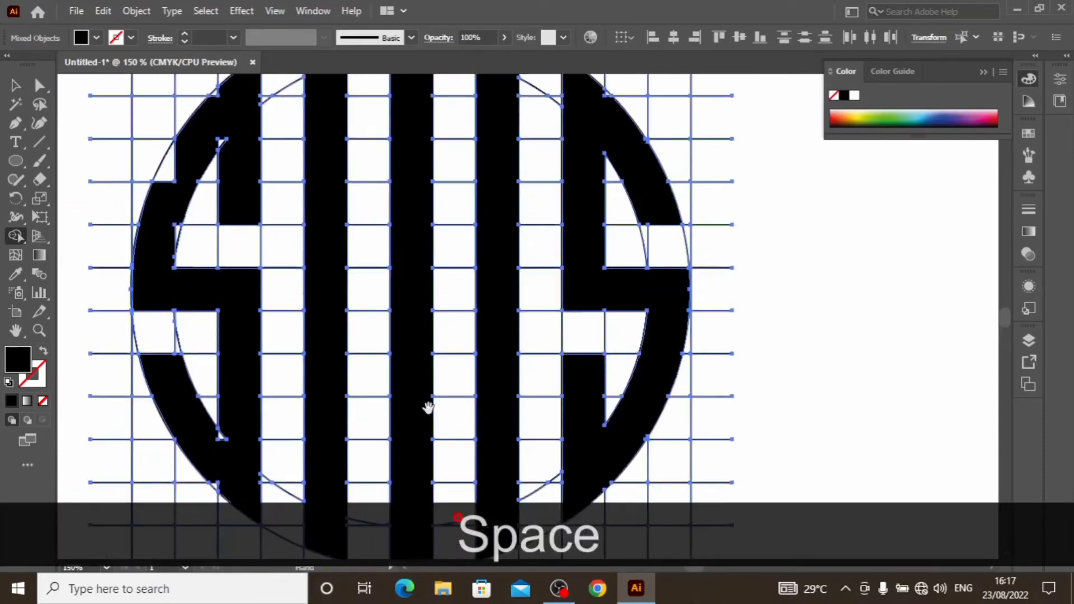
{"action": "left_click_drag", "start_coordinate": [436, 234], "coordinate": [481, 331]}
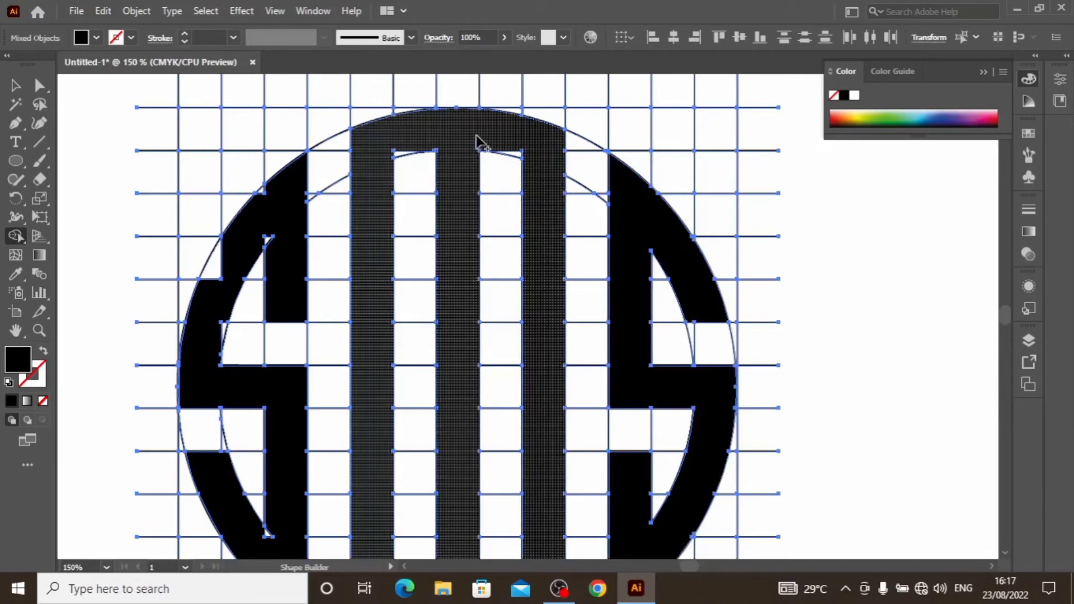
{"action": "scroll", "coordinate": [477, 136], "scroll_direction": "up", "scroll_amount": 1}
{"action": "left_click_drag", "start_coordinate": [477, 137], "coordinate": [477, 251]}
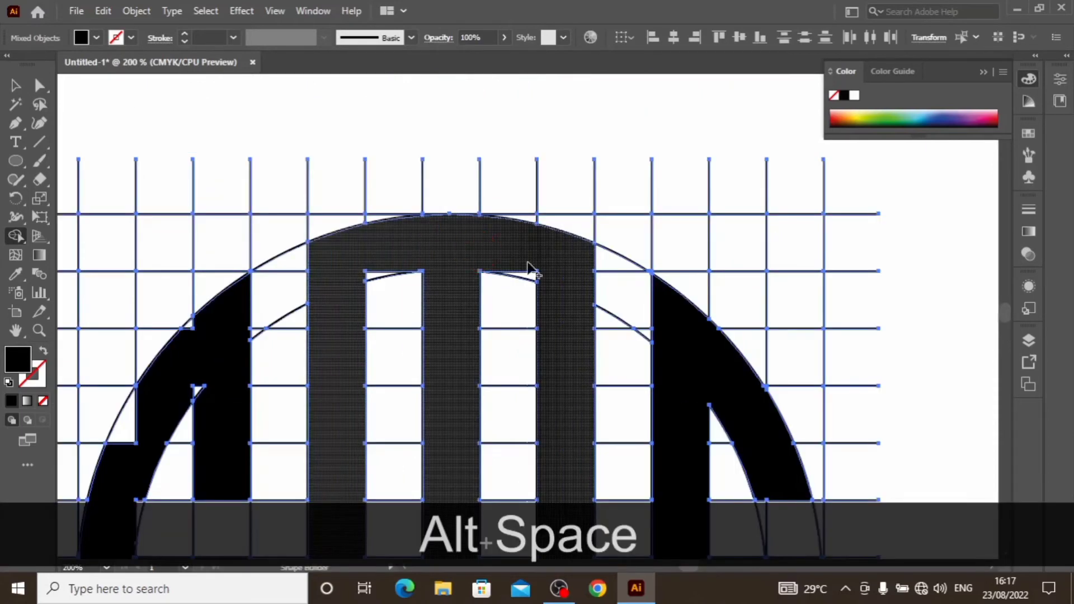
{"action": "key", "text": "ctrl+z"}
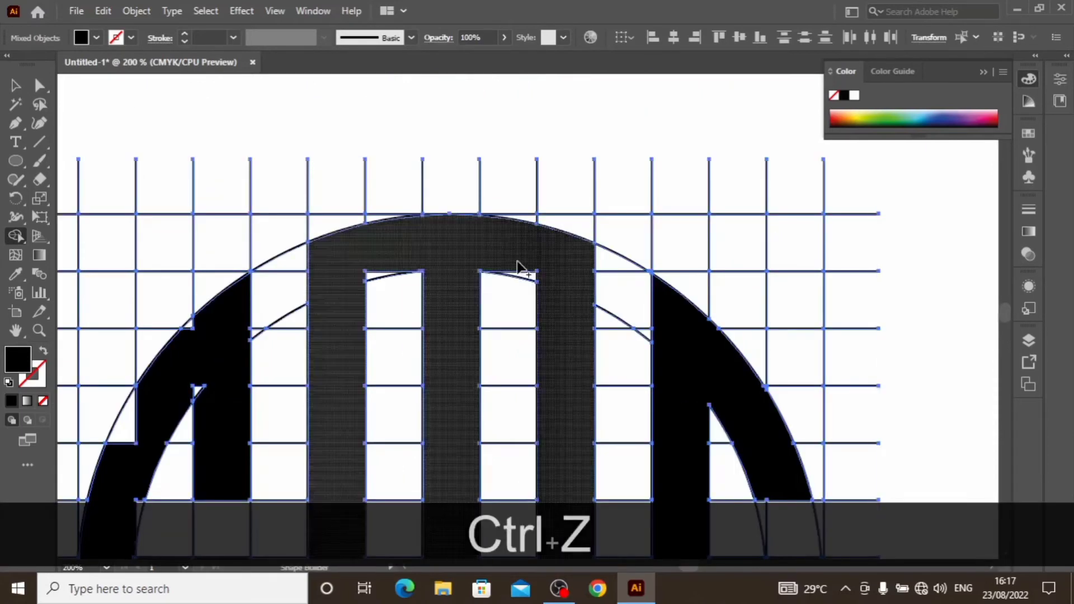
{"action": "left_click_drag", "start_coordinate": [517, 263], "coordinate": [531, 278]}
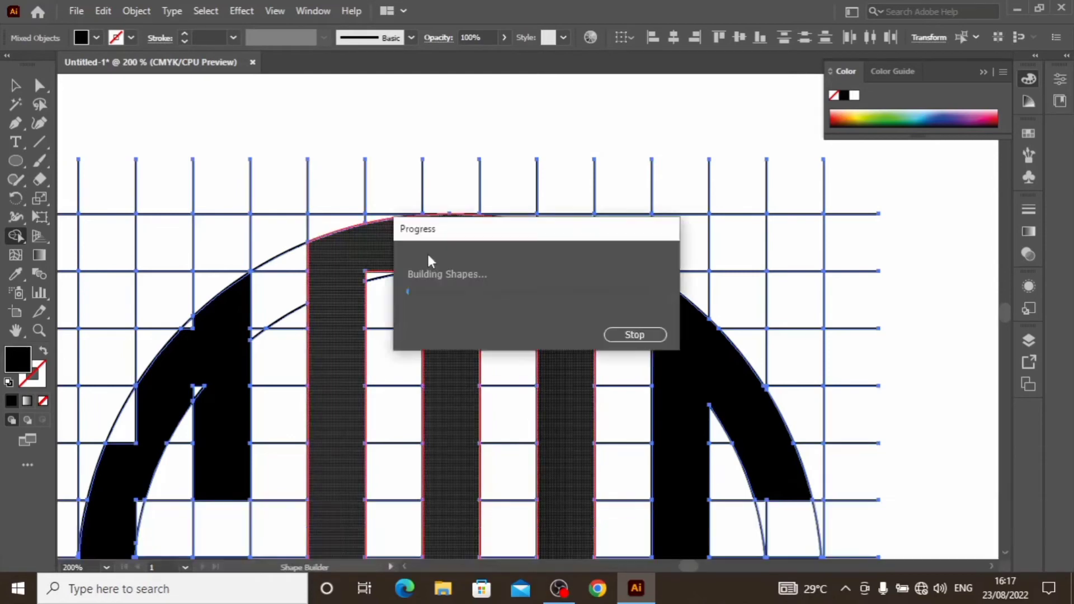
{"action": "left_click_drag", "start_coordinate": [385, 259], "coordinate": [373, 274]}
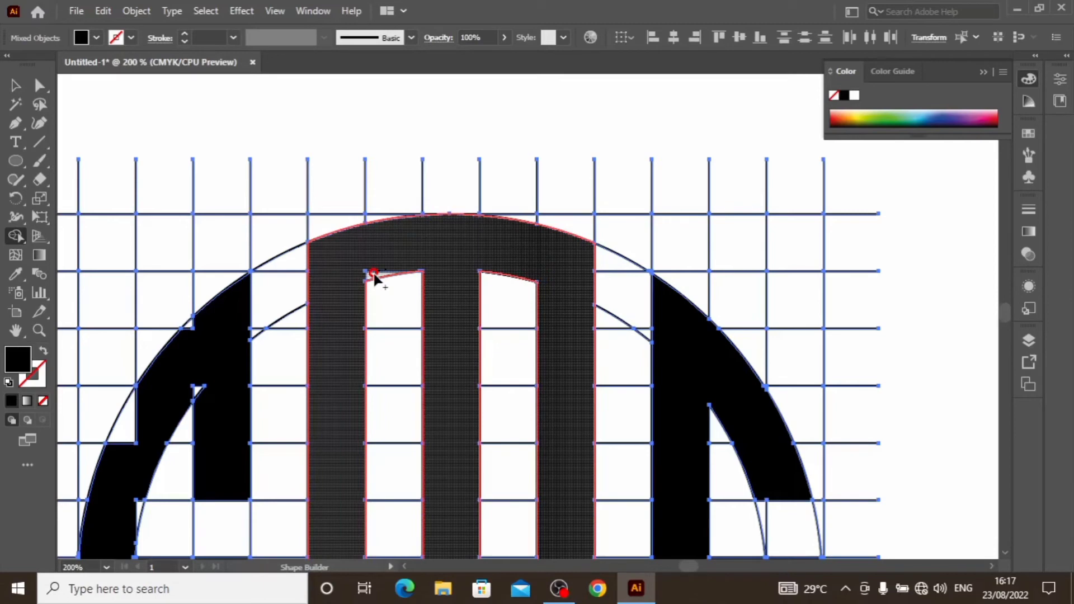
Merge the leftover slivers along the upper and lower curves of the left S to smooth its edges
{"action": "key", "text": "alt"}
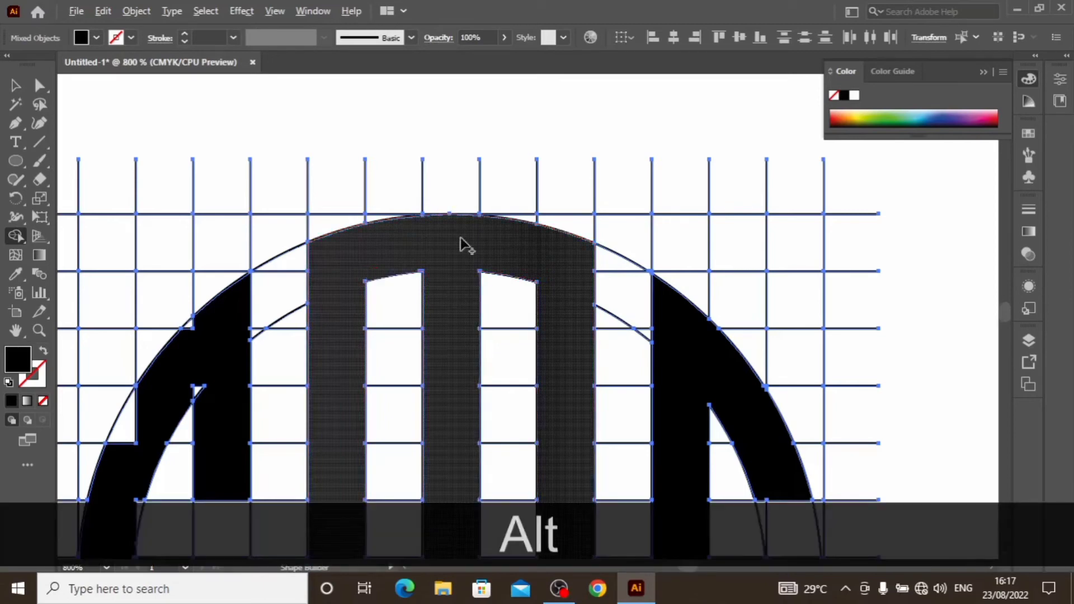
{"action": "scroll", "coordinate": [462, 244], "scroll_direction": "up", "scroll_amount": 3}
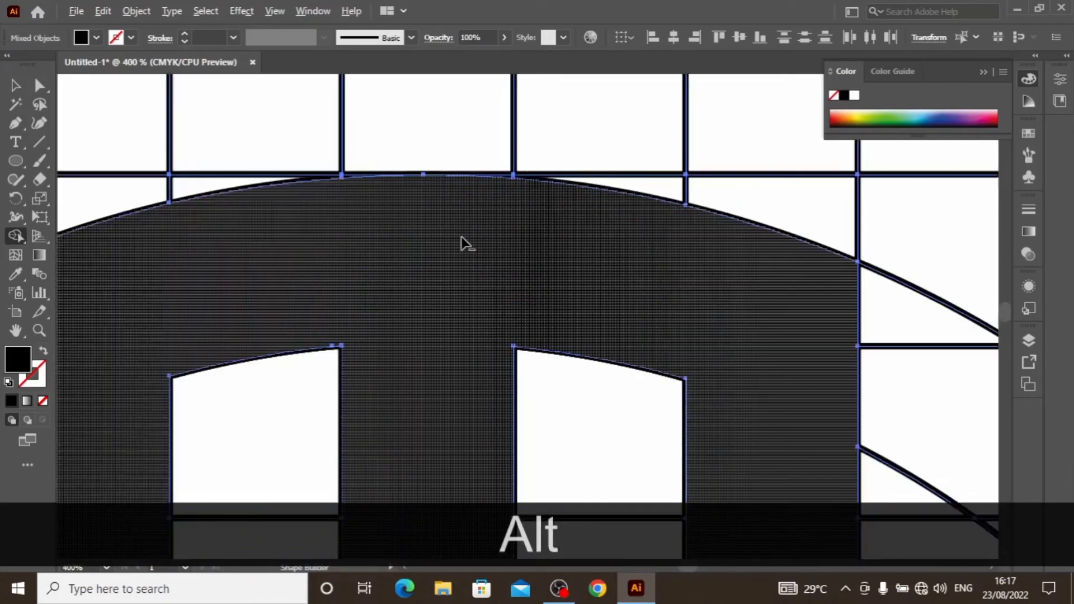
{"action": "key", "text": "alt"}
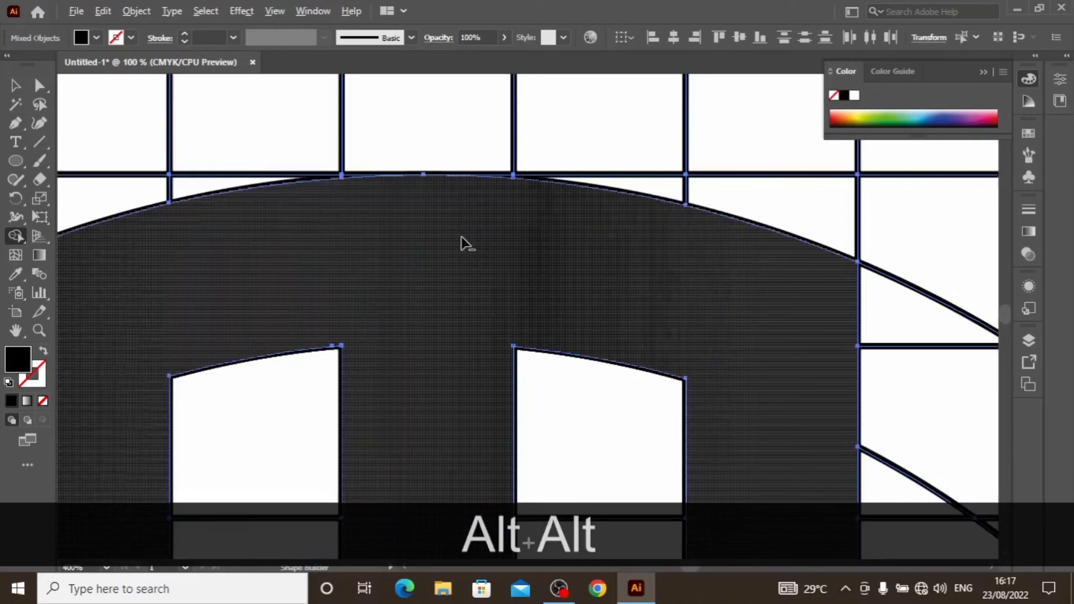
{"action": "scroll", "coordinate": [461, 245], "scroll_direction": "down", "scroll_amount": 5}
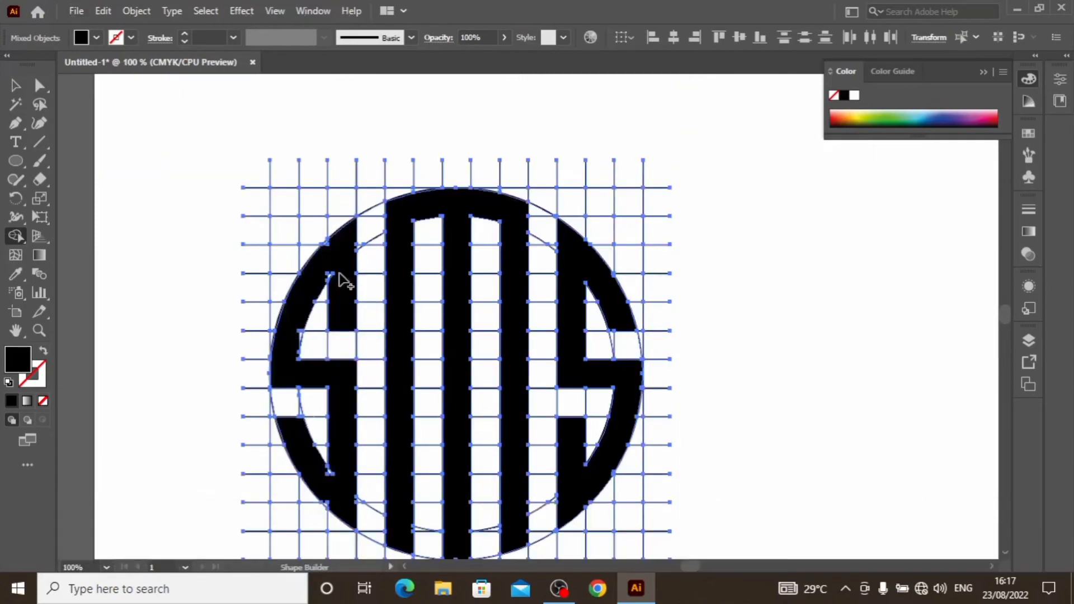
{"action": "left_click_drag", "start_coordinate": [318, 279], "coordinate": [333, 281]}
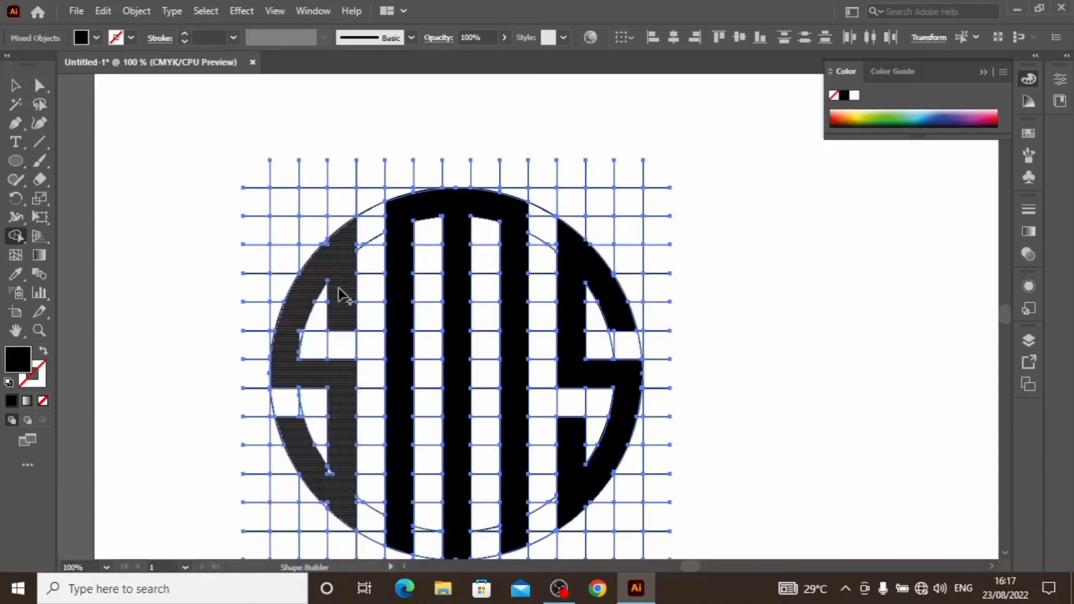
{"action": "left_click_drag", "start_coordinate": [301, 327], "coordinate": [302, 403]}
{"action": "scroll", "coordinate": [324, 472], "scroll_direction": "up", "scroll_amount": 1}
{"action": "left_click_drag", "start_coordinate": [334, 465], "coordinate": [344, 375]}
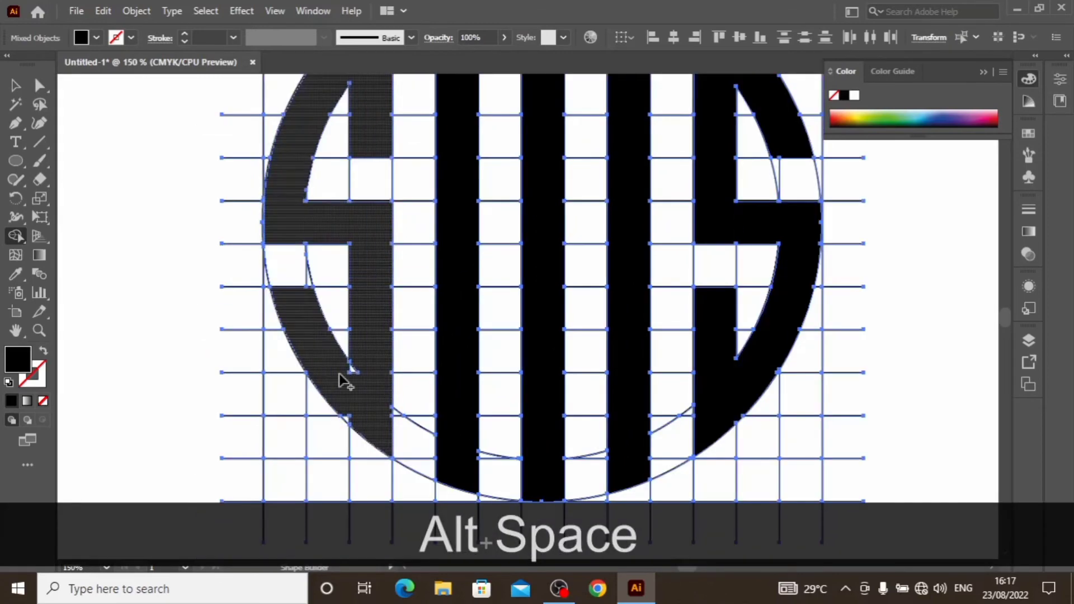
{"action": "left_click", "coordinate": [344, 416]}
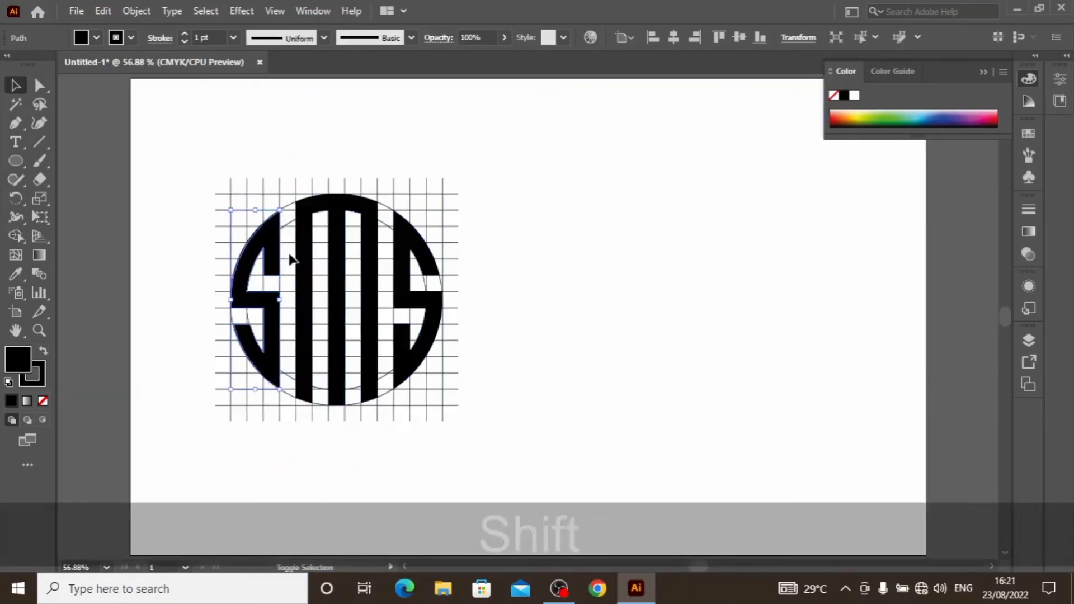
Move the three letters S, M and S clear of the grid to its right, and delete the remaining lines and circles
{"action": "left_click", "coordinate": [307, 259], "text": "shift"}
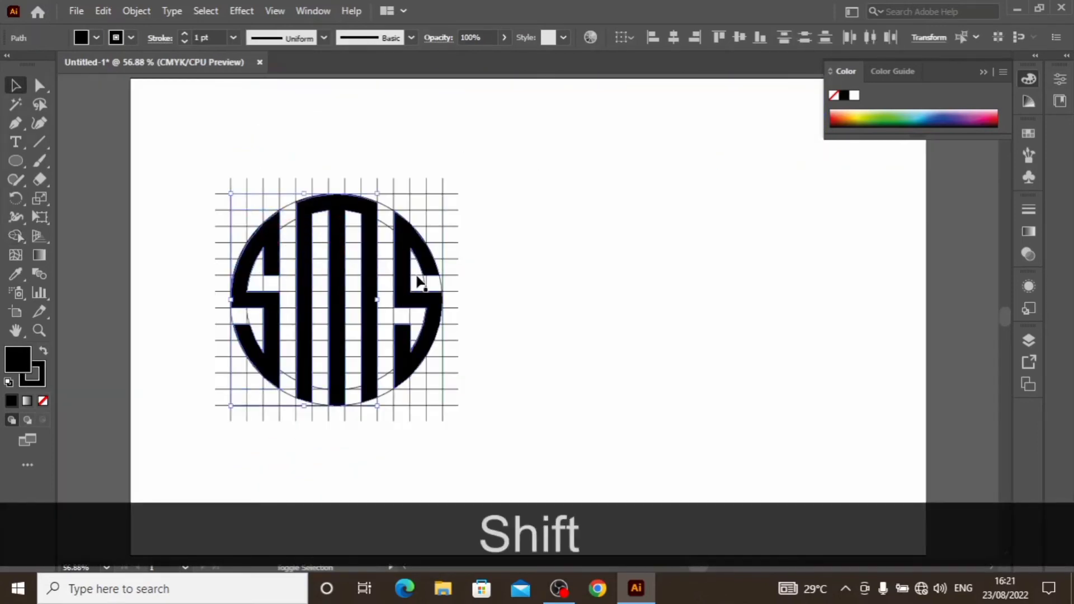
{"action": "left_click", "coordinate": [403, 261], "text": "shift"}
{"action": "left_click_drag", "start_coordinate": [413, 268], "coordinate": [735, 257]}
{"action": "left_click_drag", "start_coordinate": [503, 173], "coordinate": [193, 443]}
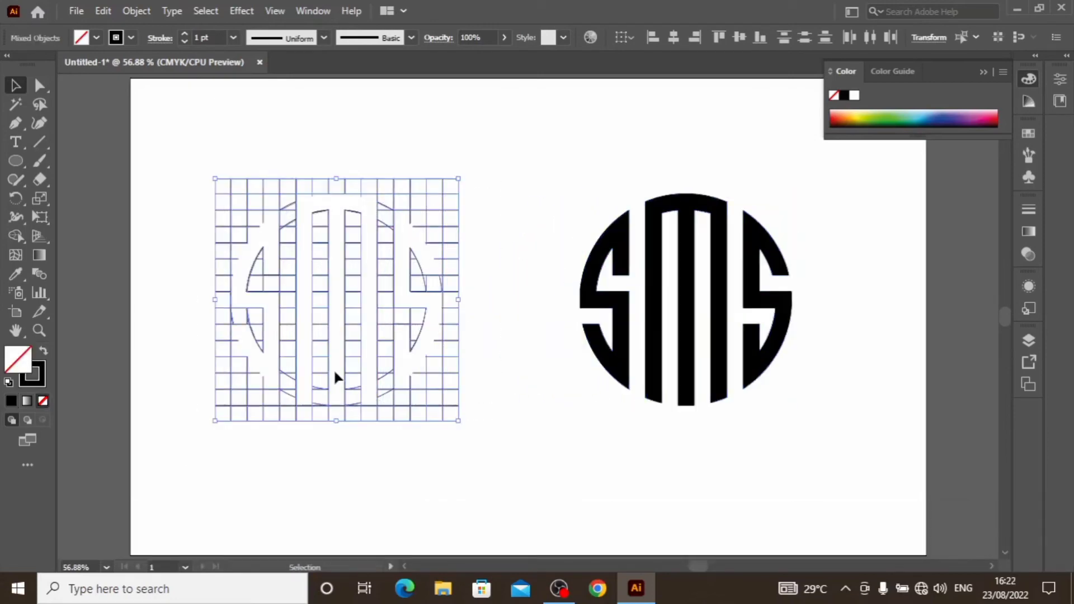
{"action": "key", "text": "Delete"}
Group the three letters and centre the group horizontally and vertically on the artboard
{"action": "left_click_drag", "start_coordinate": [541, 187], "coordinate": [822, 439]}
{"action": "left_click", "coordinate": [722, 353]}
{"action": "right_click", "coordinate": [722, 352]}
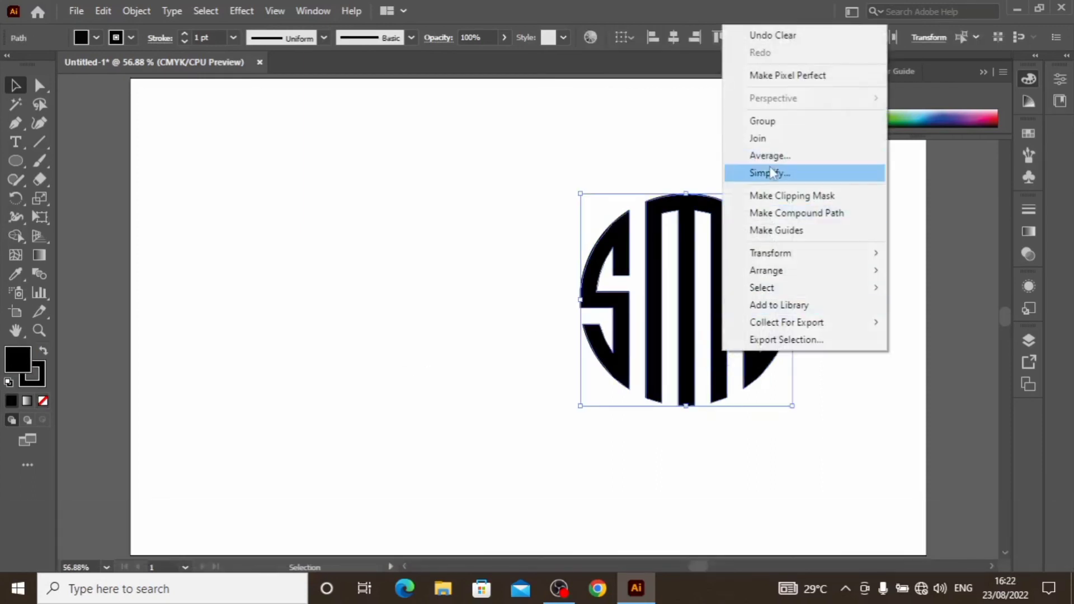
{"action": "left_click", "coordinate": [762, 121]}
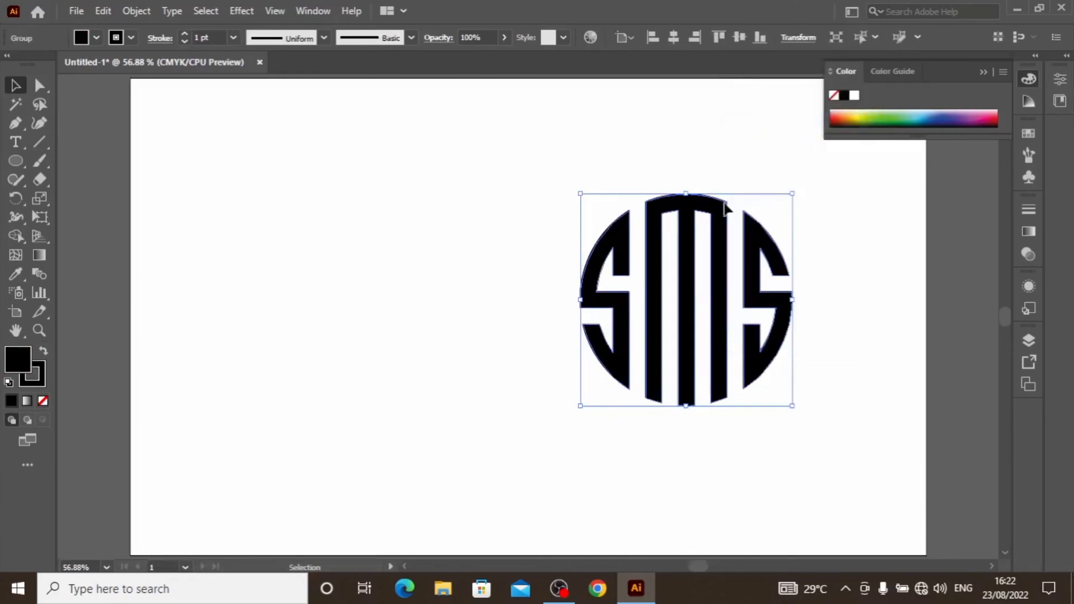
{"action": "left_click", "coordinate": [677, 38]}
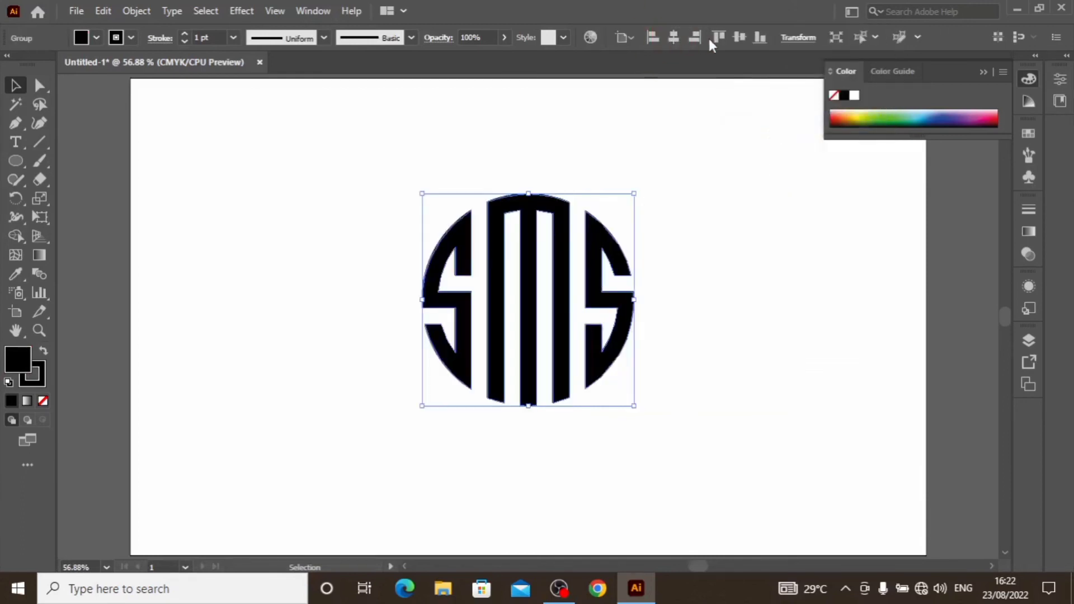
{"action": "left_click", "coordinate": [739, 37]}
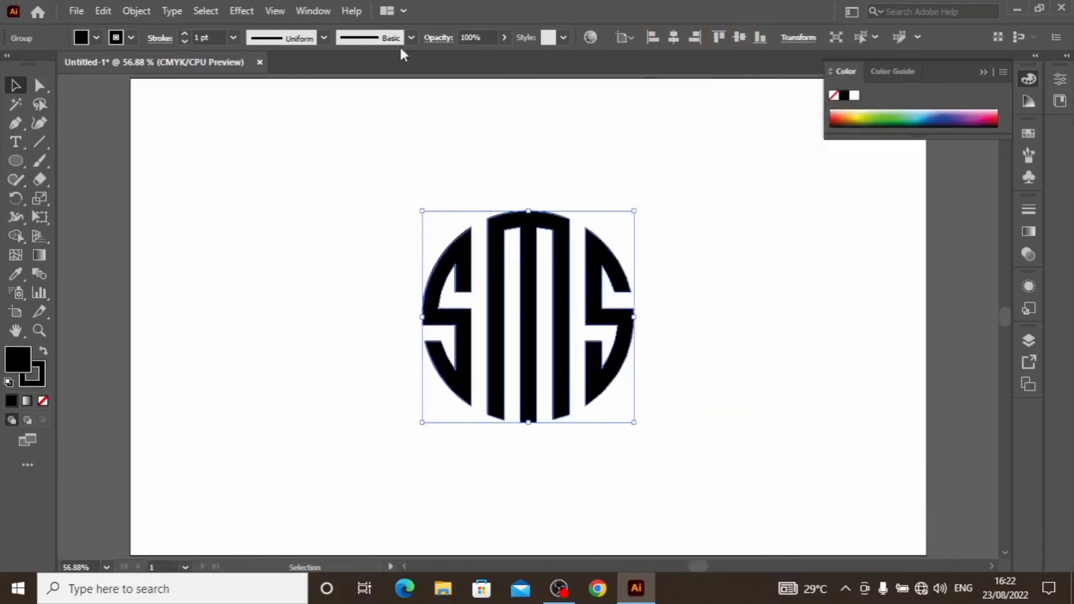
Apply a Multiply drop shadow to the monogram group with 50% opacity, 0 px X offset, 7 px Y offset and 5 px blur
{"action": "left_click", "coordinate": [243, 12]}
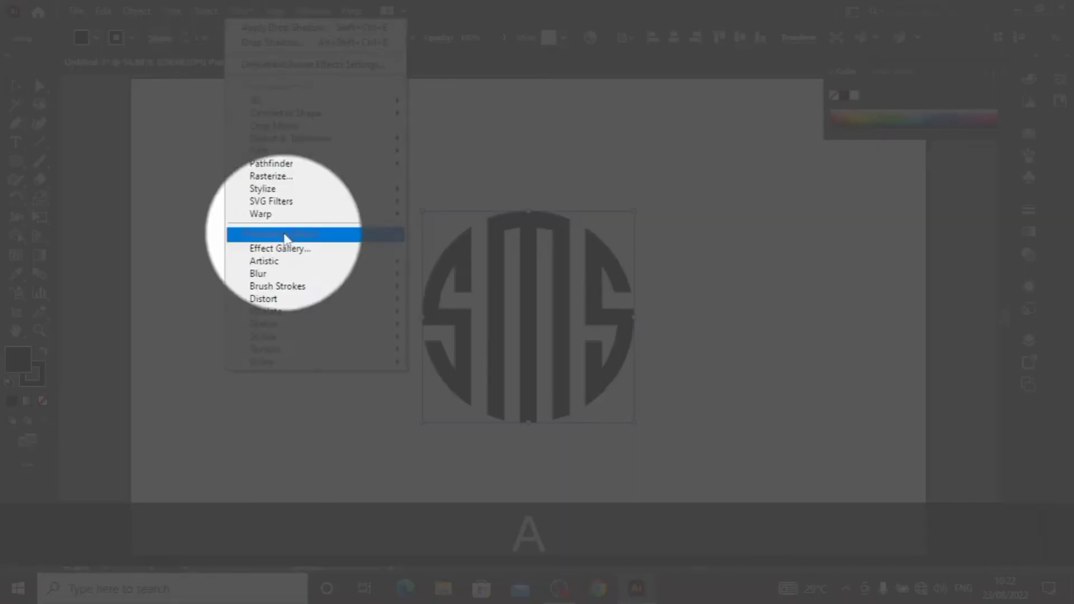
{"action": "mouse_move", "coordinate": [308, 190]}
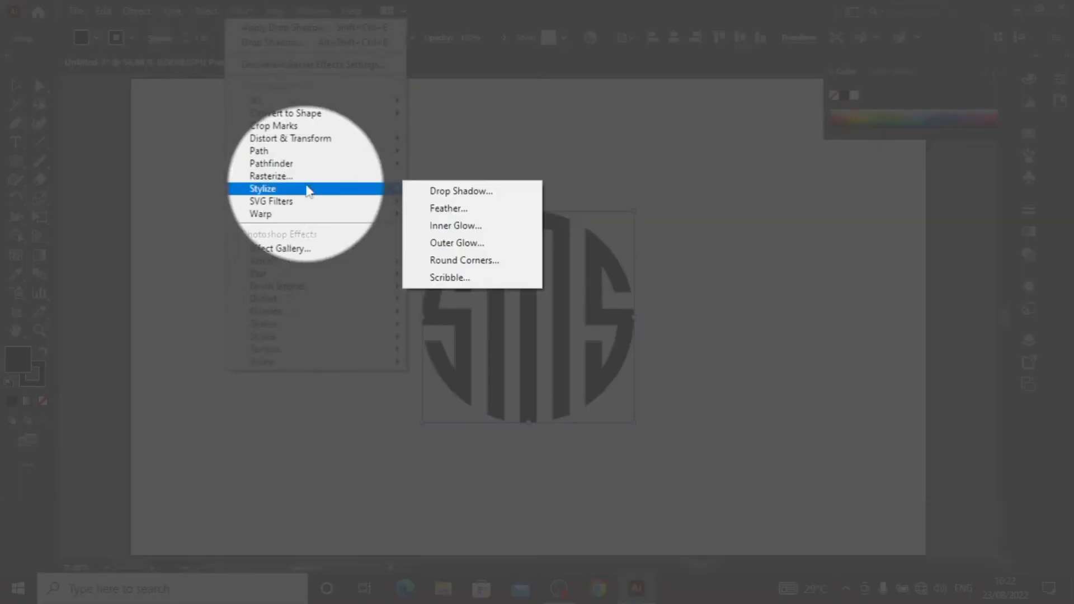
{"action": "left_click", "coordinate": [454, 191]}
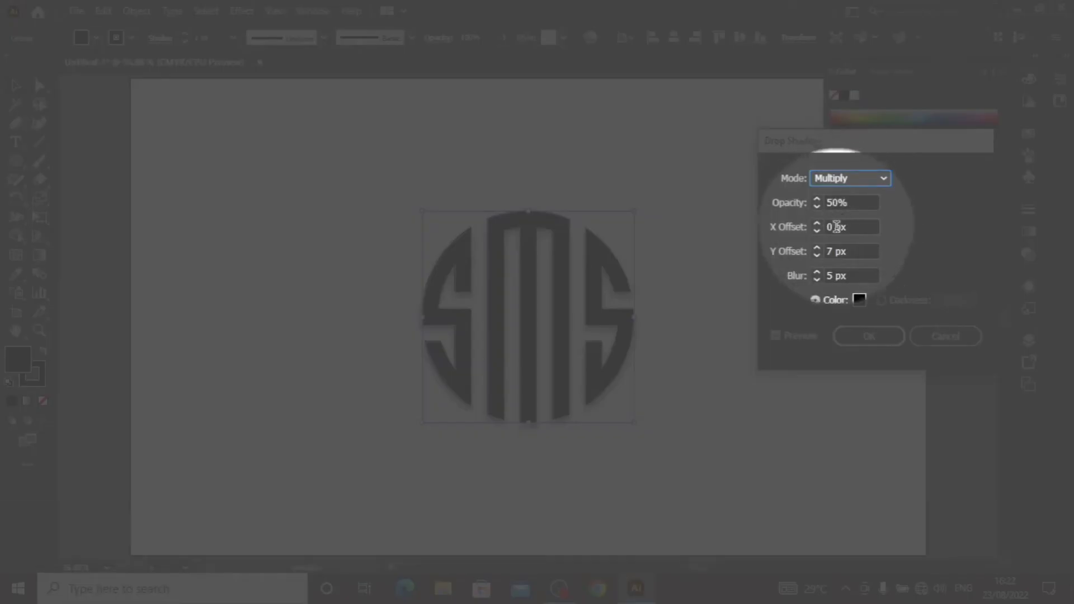
{"action": "left_click", "coordinate": [846, 338]}
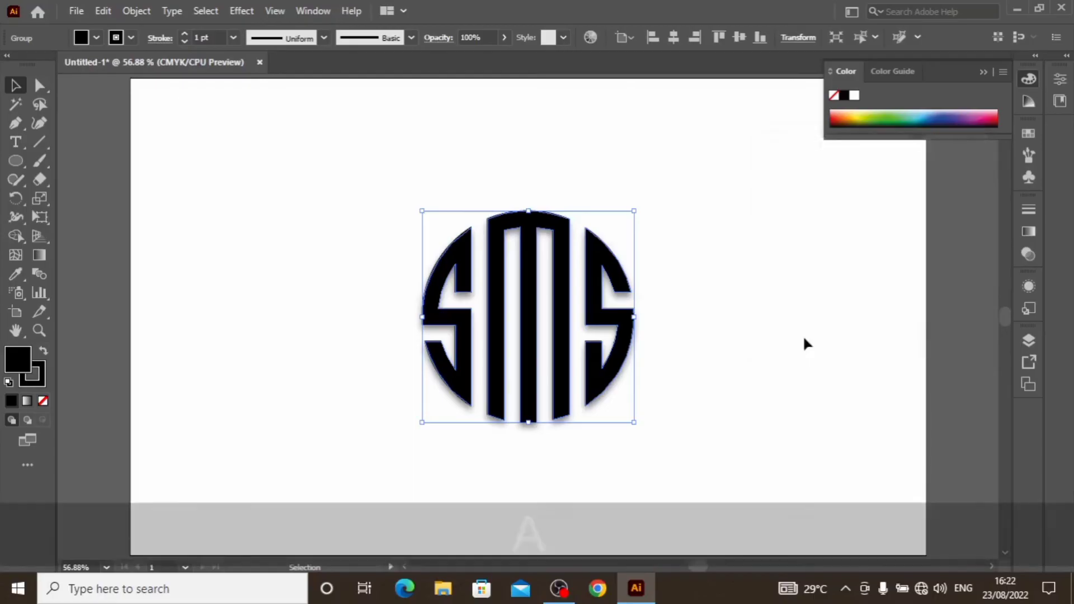
{"action": "left_click", "coordinate": [674, 214]}
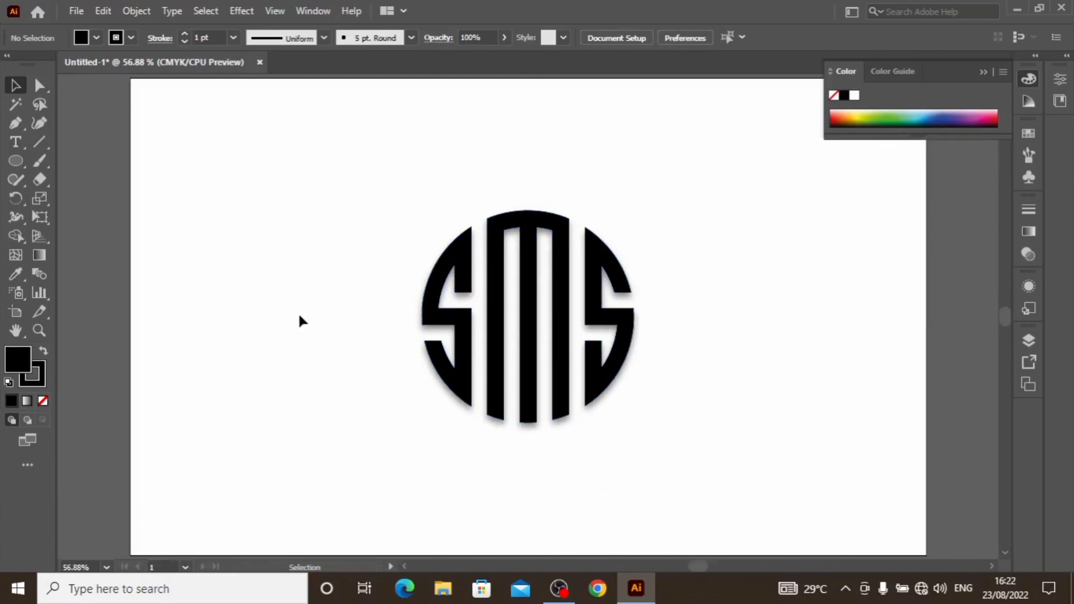
Remove the stroke from the SMS monogram group
{"action": "left_click", "coordinate": [533, 272]}
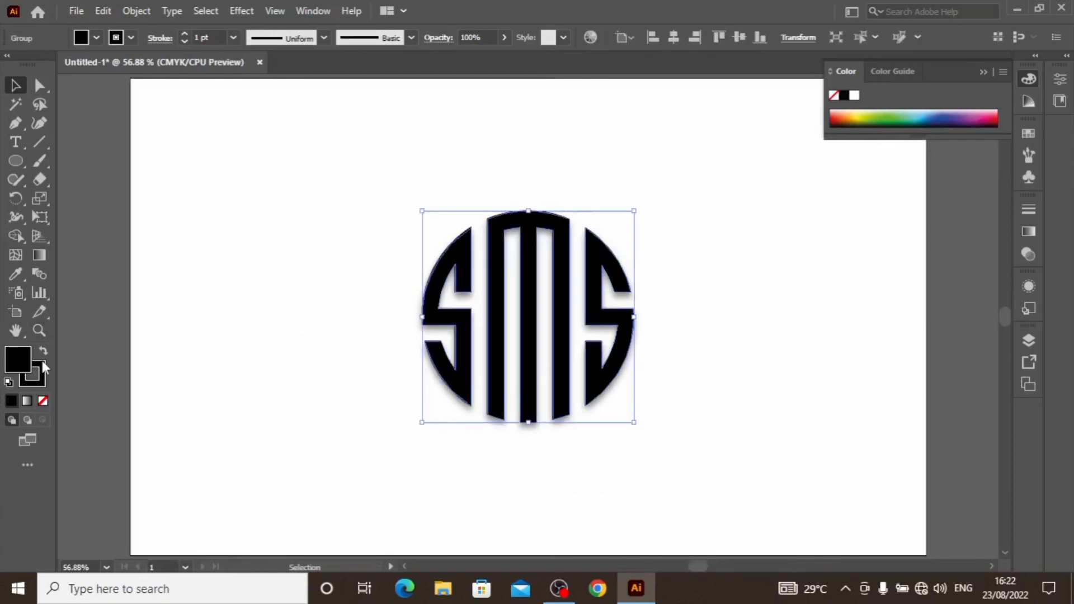
{"action": "left_click", "coordinate": [43, 364]}
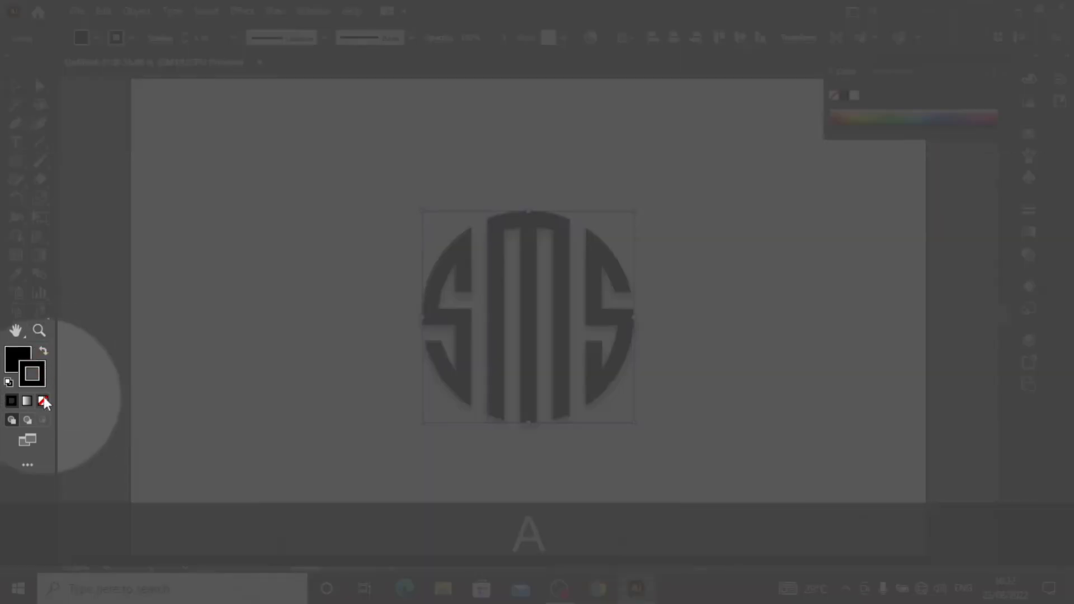
{"action": "left_click", "coordinate": [43, 400]}
Fill the monogram with a very dark brown of about 45° hue, 92% saturation and 21% brightness
{"action": "left_click", "coordinate": [17, 357]}
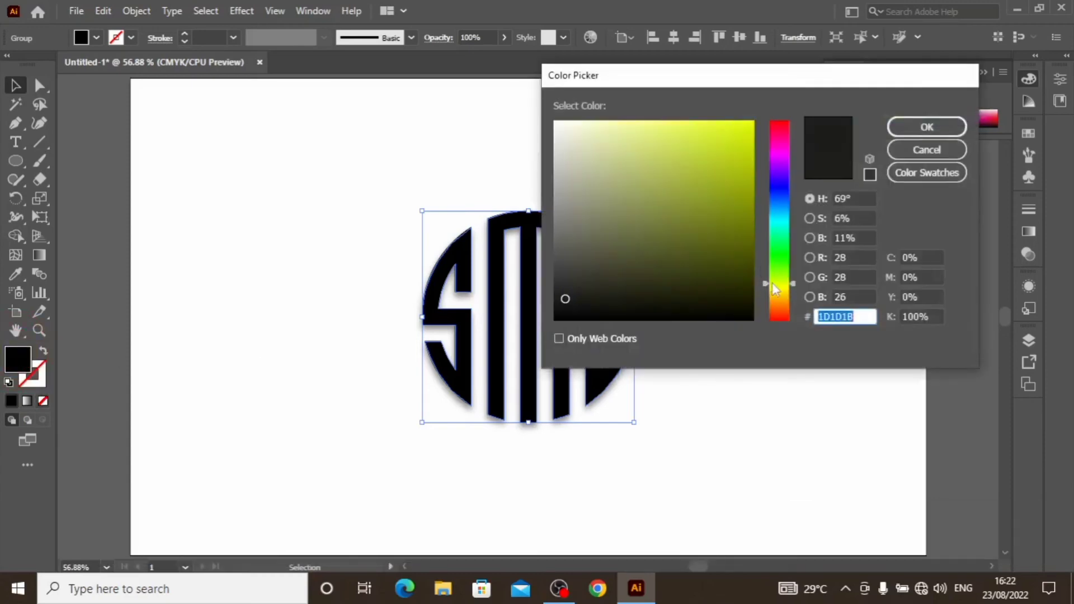
{"action": "left_click_drag", "start_coordinate": [772, 283], "coordinate": [774, 294]}
{"action": "left_click_drag", "start_coordinate": [727, 261], "coordinate": [742, 269]}
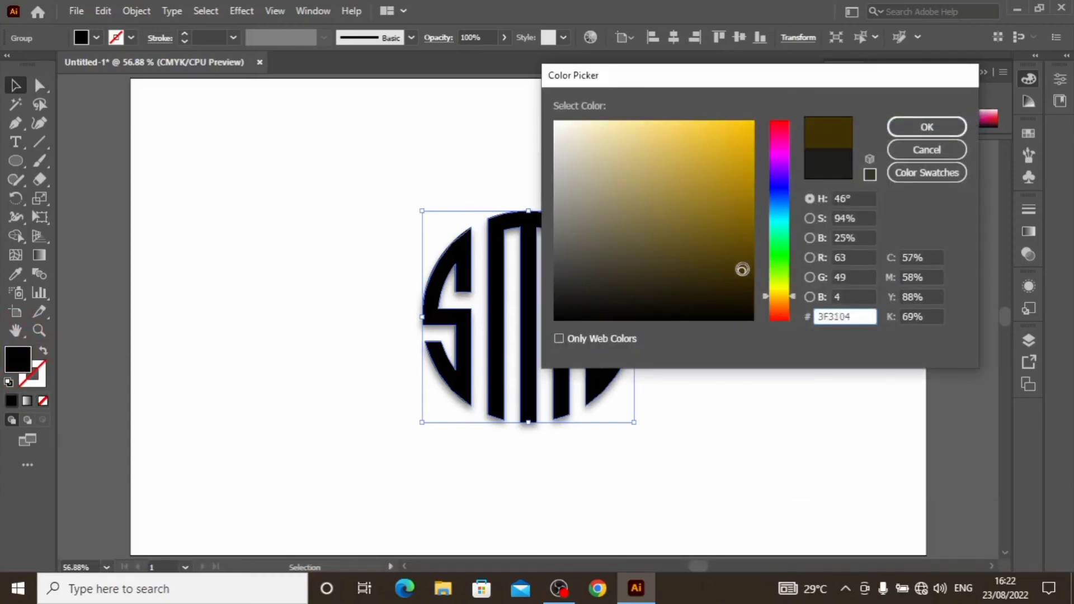
{"action": "left_click", "coordinate": [926, 127]}
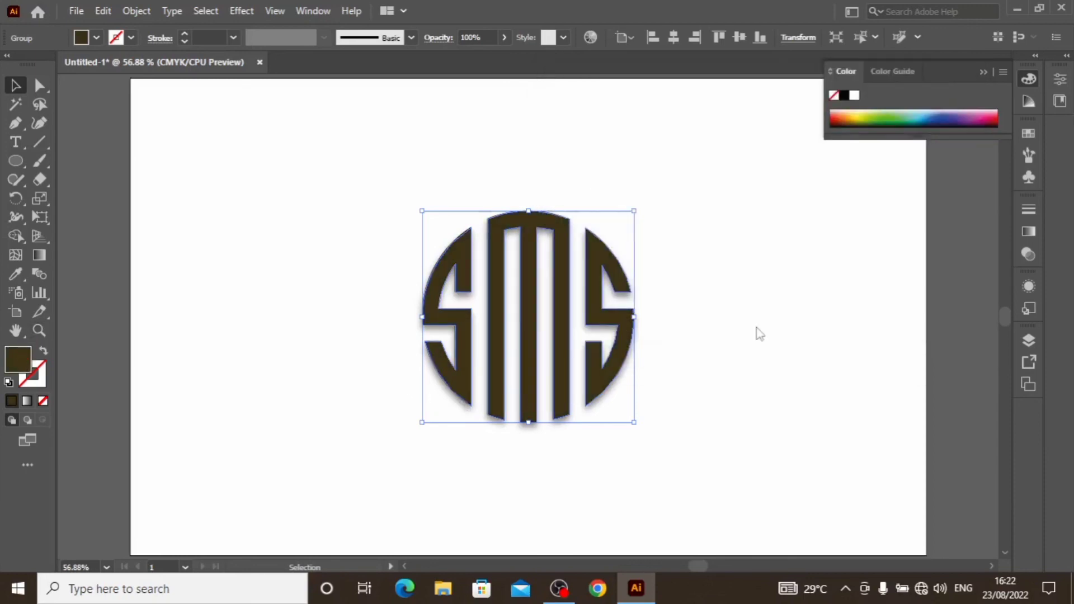
{"action": "left_click_drag", "start_coordinate": [738, 279], "coordinate": [739, 278]}
{"action": "left_click", "coordinate": [950, 134]}
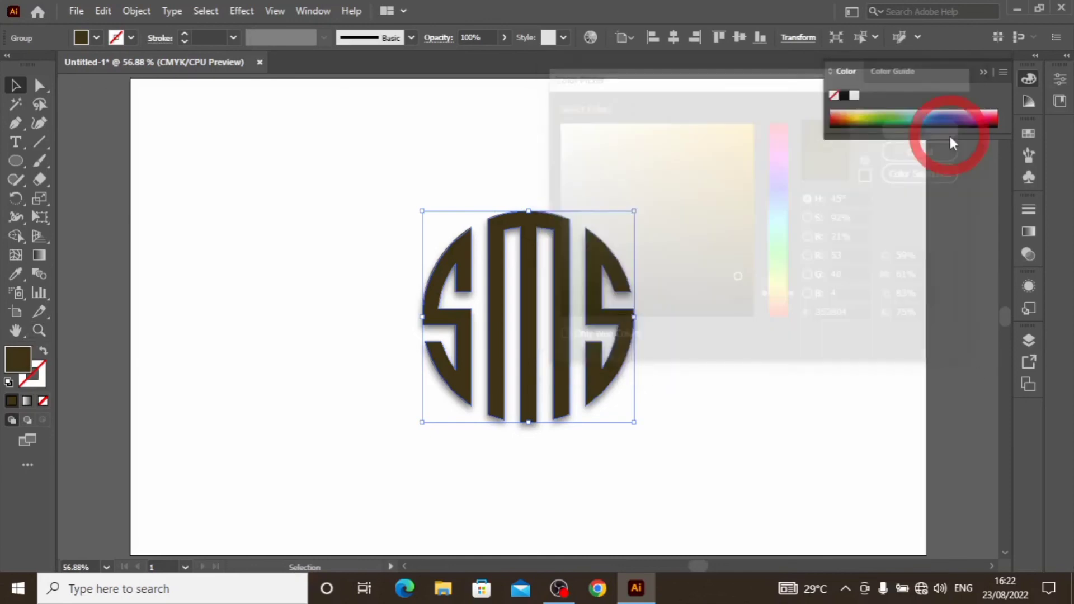
Deselect the monogram and display the artboard in Presentation Mode
{"action": "left_click", "coordinate": [698, 299]}
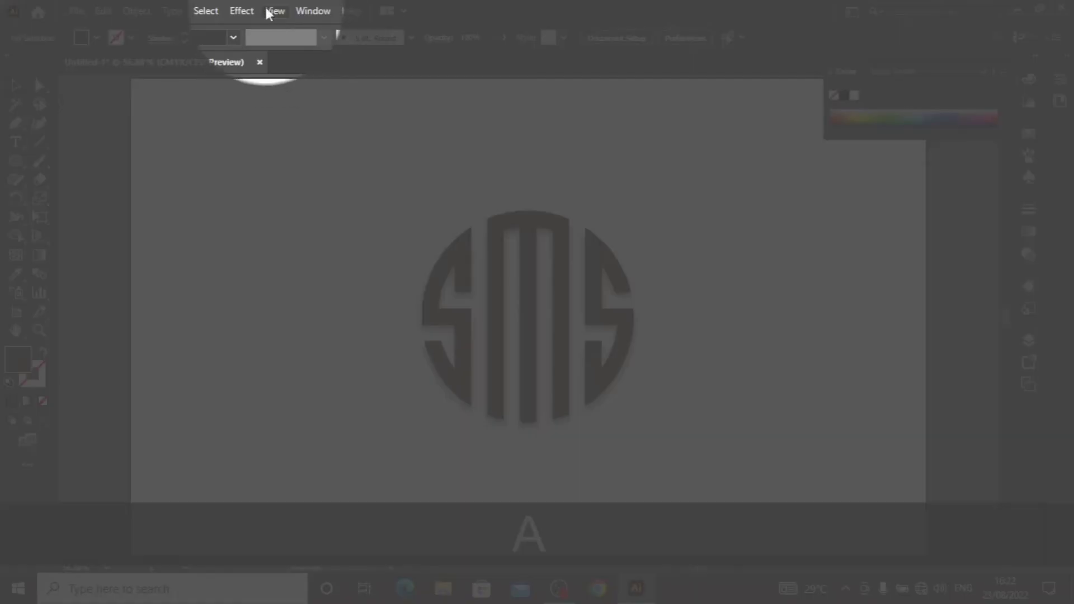
{"action": "left_click", "coordinate": [275, 10]}
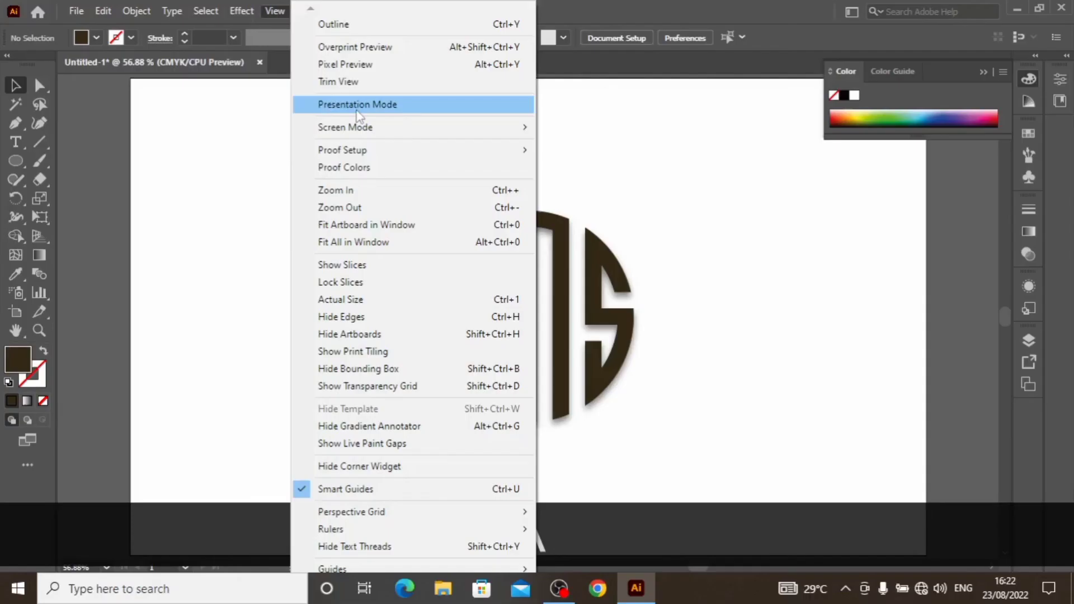
{"action": "left_click", "coordinate": [358, 107]}
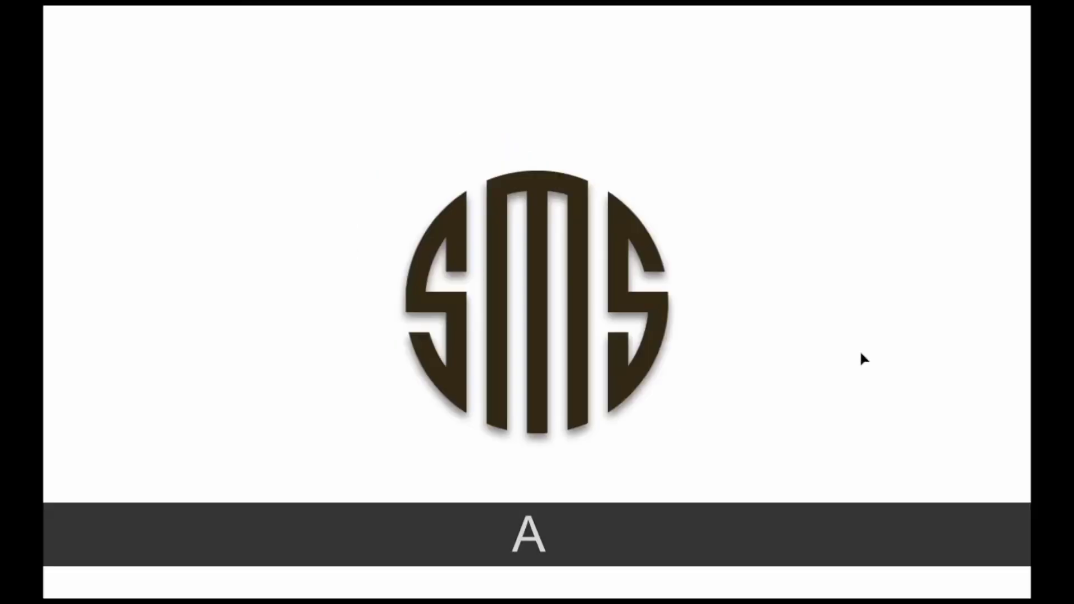